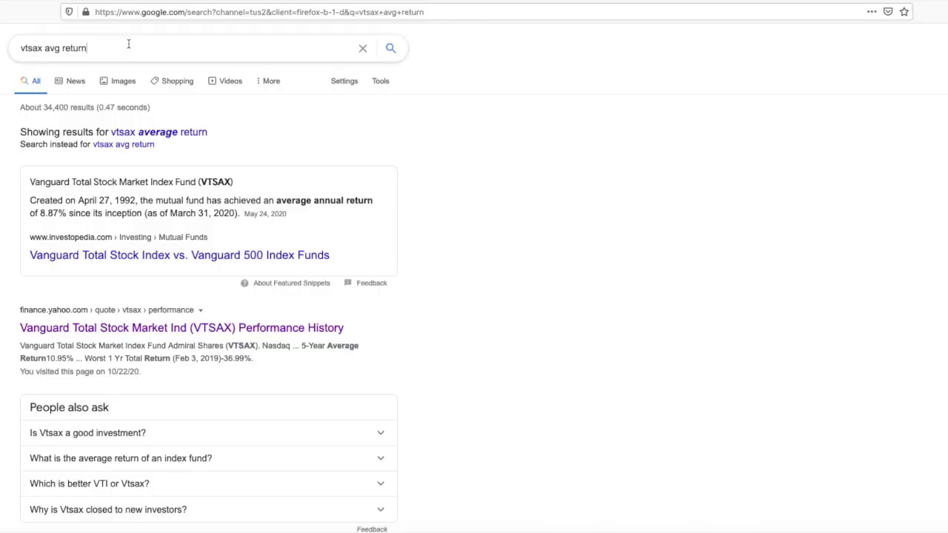
- Highlight the 8.87% average annual return figure on the current page
{"action": "left_click", "coordinate": [128, 44]}
{"action": "left_click", "coordinate": [595, 335]}
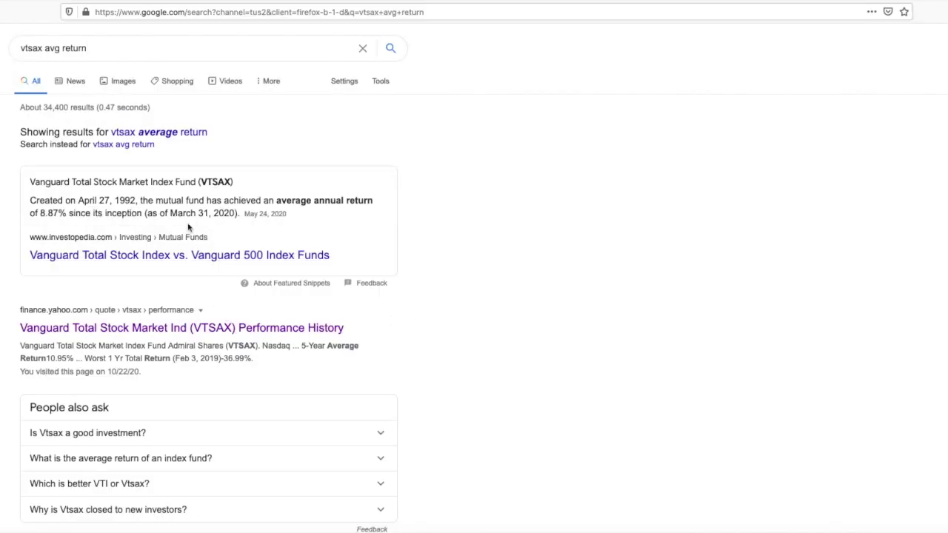
{"action": "left_click_drag", "start_coordinate": [40, 213], "coordinate": [66, 214]}
{"action": "left_click", "coordinate": [130, 385]}
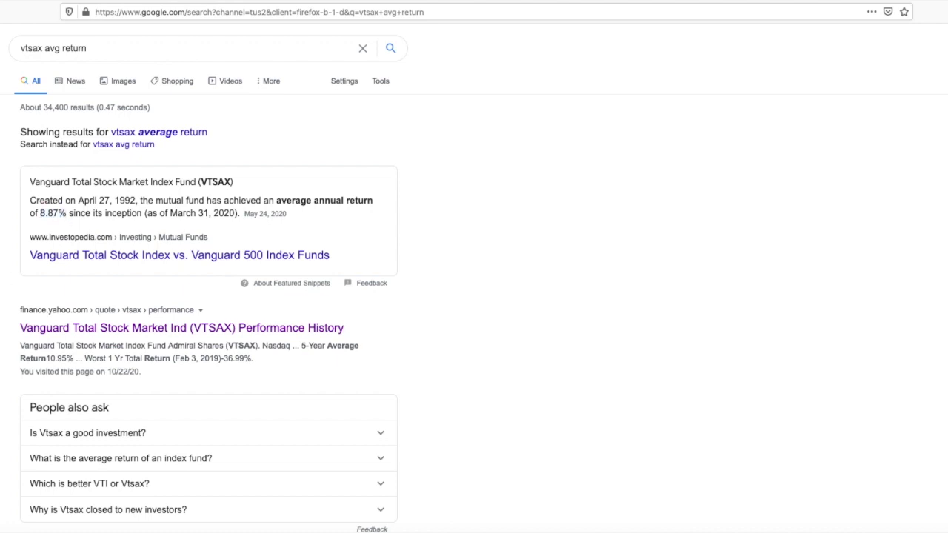
- Open Yahoo Finance's VTSAX performance history and highlight the 13.48% 10-year trailing return
{"action": "left_click", "coordinate": [110, 334]}
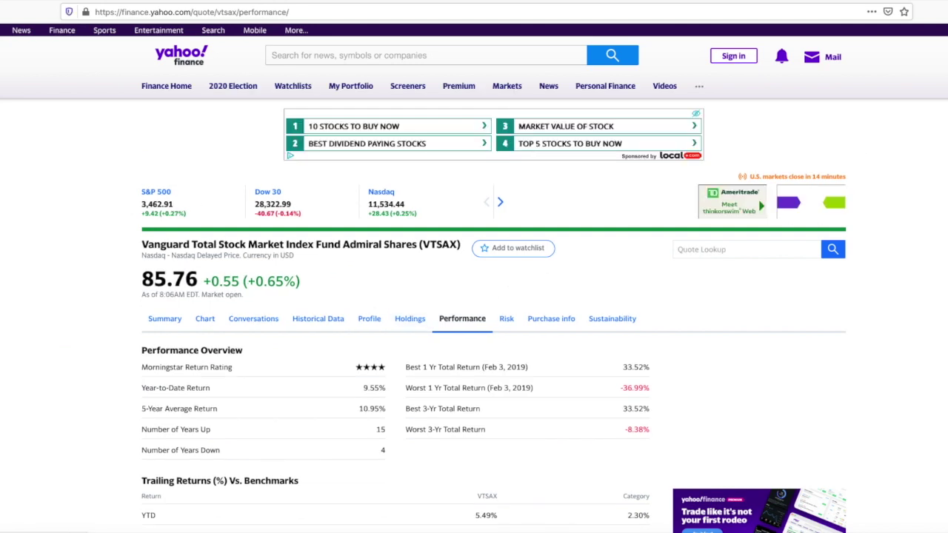
{"action": "scroll", "coordinate": [474, 296], "scroll_direction": "down", "scroll_amount": 3}
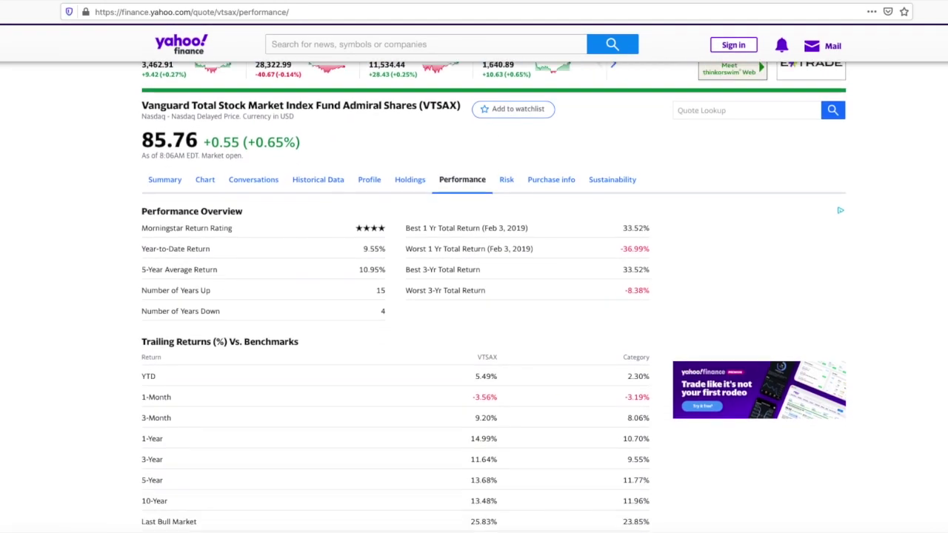
{"action": "scroll", "coordinate": [474, 296], "scroll_direction": "down", "scroll_amount": 3}
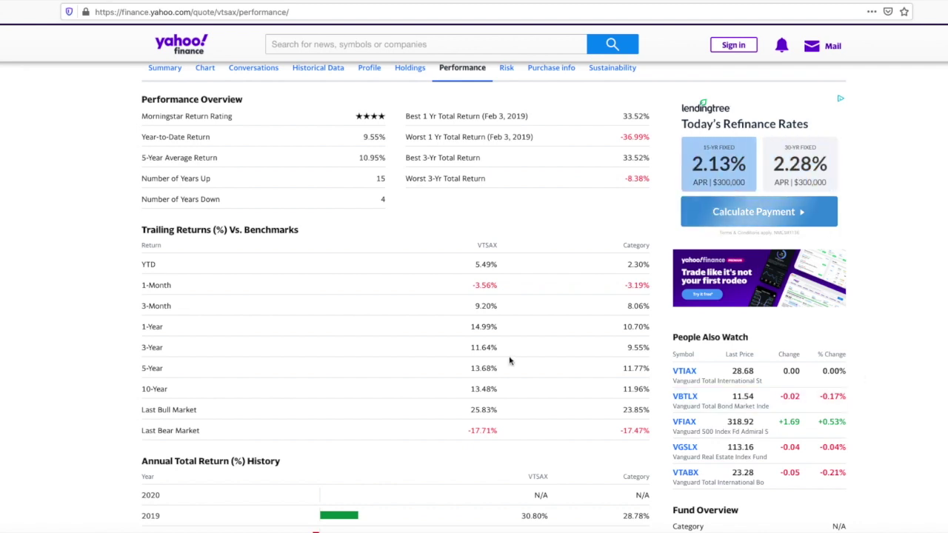
{"action": "left_click_drag", "start_coordinate": [470, 389], "coordinate": [489, 392]}
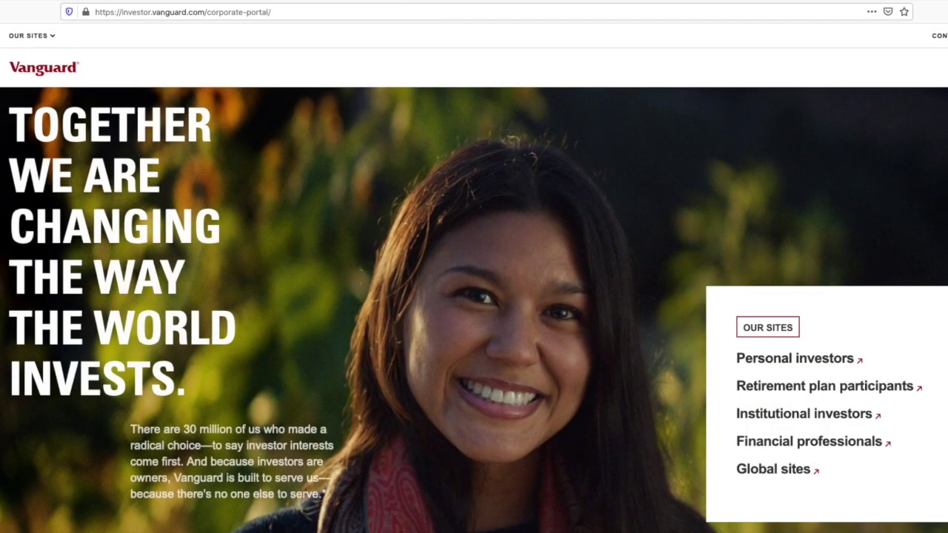
{"action": "scroll", "coordinate": [474, 297], "scroll_direction": "down", "scroll_amount": 3}
{"action": "scroll", "coordinate": [321, 34], "scroll_direction": "down", "scroll_amount": 10}
{"action": "scroll", "coordinate": [320, 34], "scroll_direction": "up", "scroll_amount": 10}
{"action": "scroll", "coordinate": [321, 34], "scroll_direction": "up", "scroll_amount": 5}
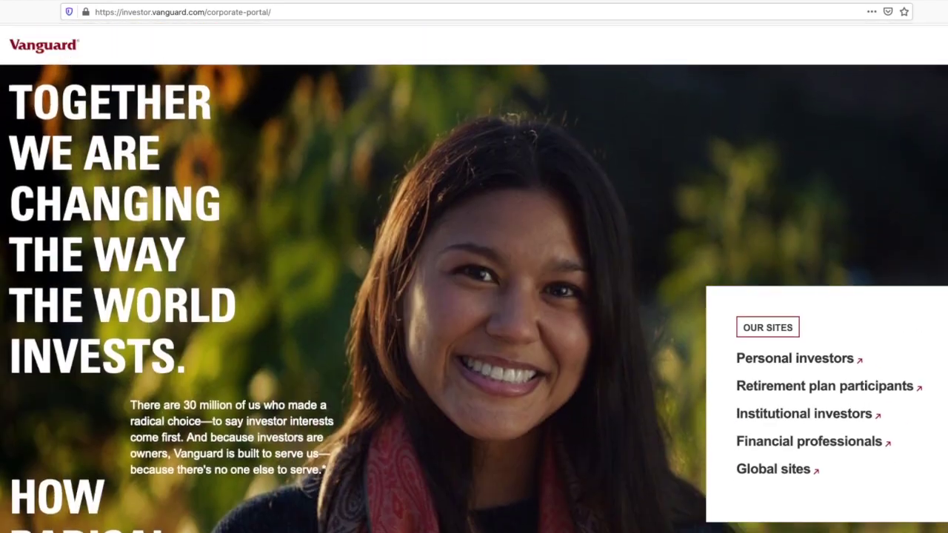
{"action": "scroll", "coordinate": [321, 34], "scroll_direction": "up", "scroll_amount": 2}
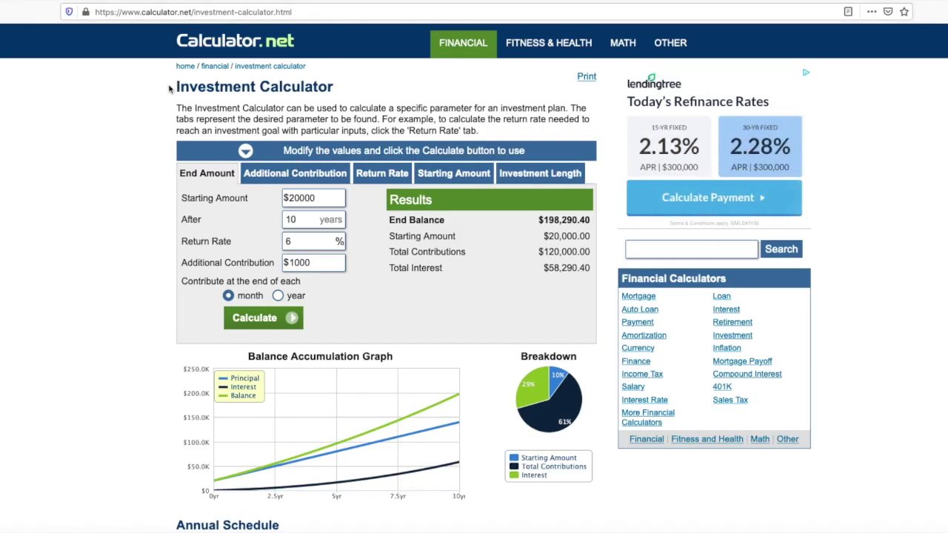
- Replace the $20,000 starting amount with $5,000
{"action": "left_click_drag", "start_coordinate": [176, 68], "coordinate": [348, 101]}
{"action": "left_click", "coordinate": [75, 122]}
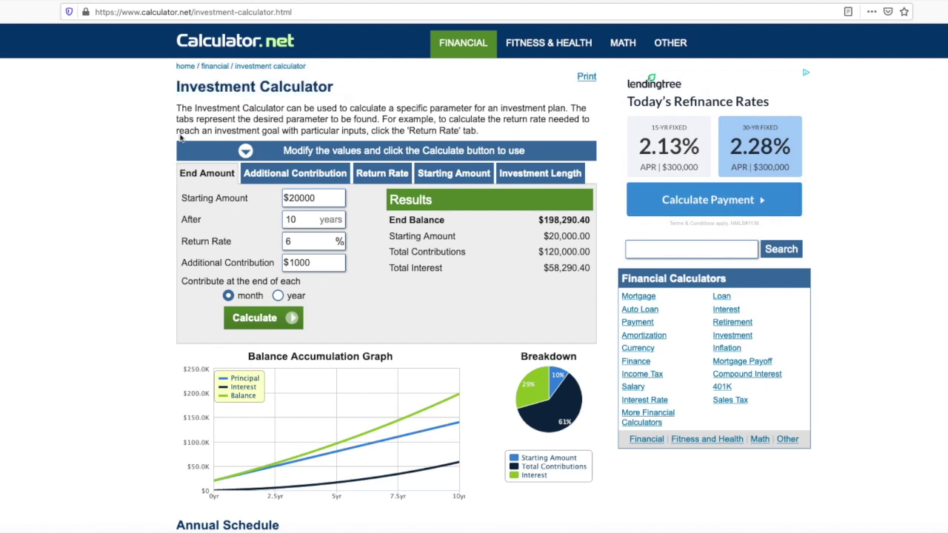
{"action": "double_click", "coordinate": [326, 200]}
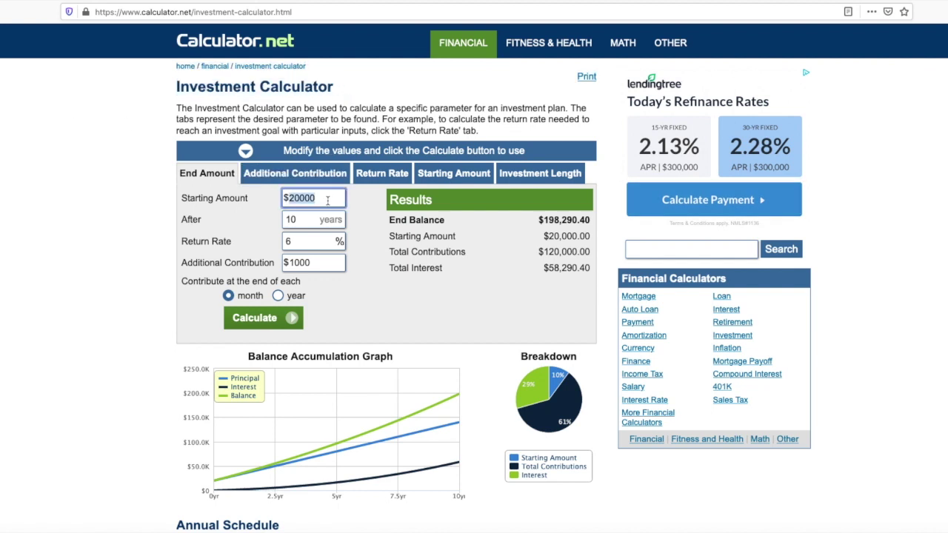
{"action": "type", "text": "5000"}
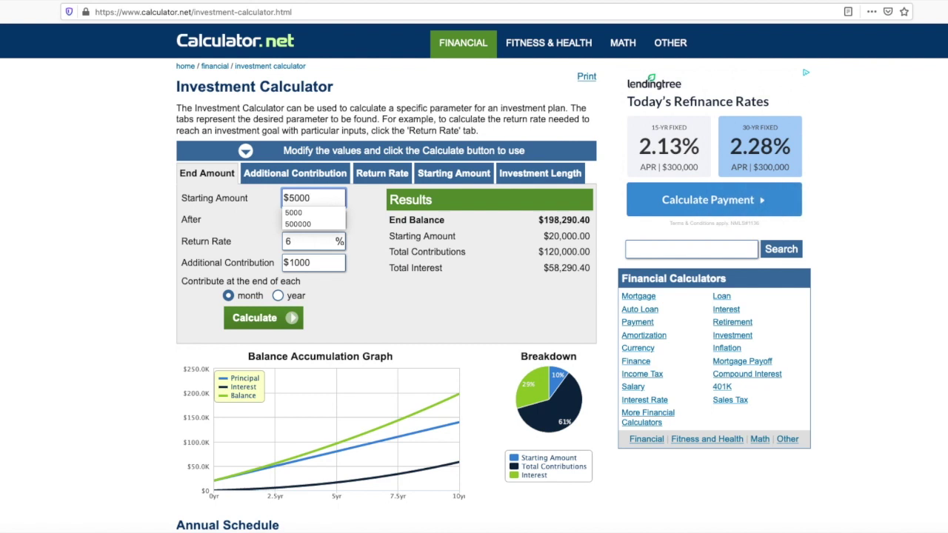
{"action": "left_click", "coordinate": [101, 182]}
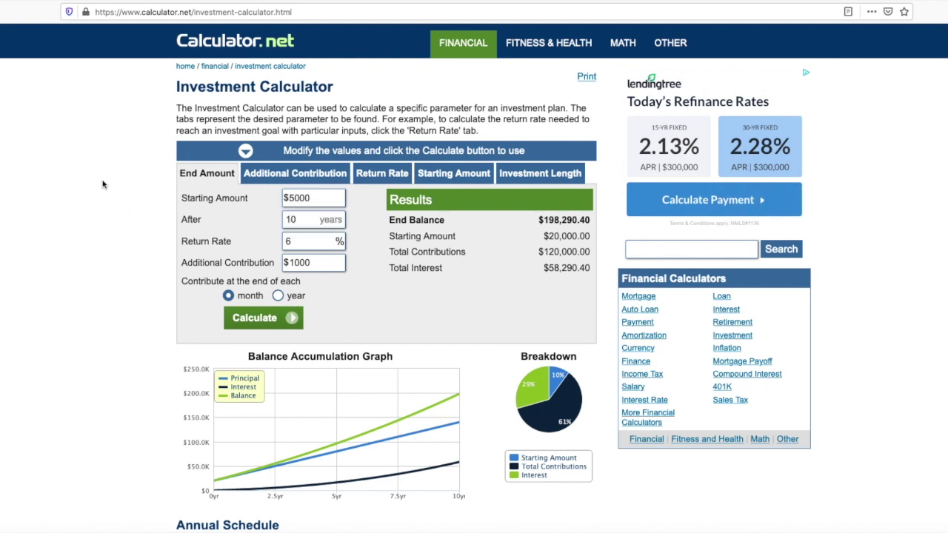
- Set a 10% return rate and recalculate to a $212,832.57 end balance
{"action": "double_click", "coordinate": [298, 219]}
{"action": "left_click", "coordinate": [22, 179]}
{"action": "double_click", "coordinate": [316, 241]}
{"action": "type", "text": "1"}
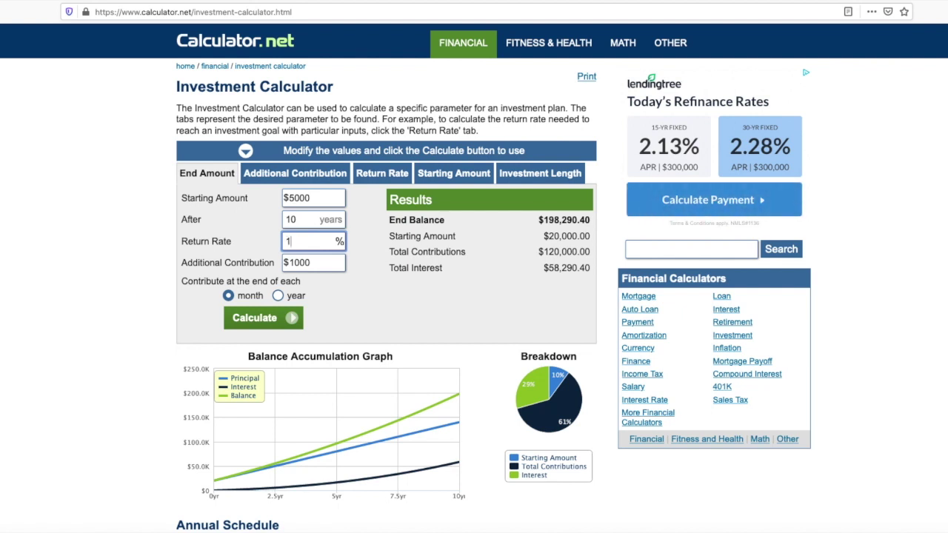
{"action": "type", "text": "0"}
{"action": "left_click", "coordinate": [146, 249]}
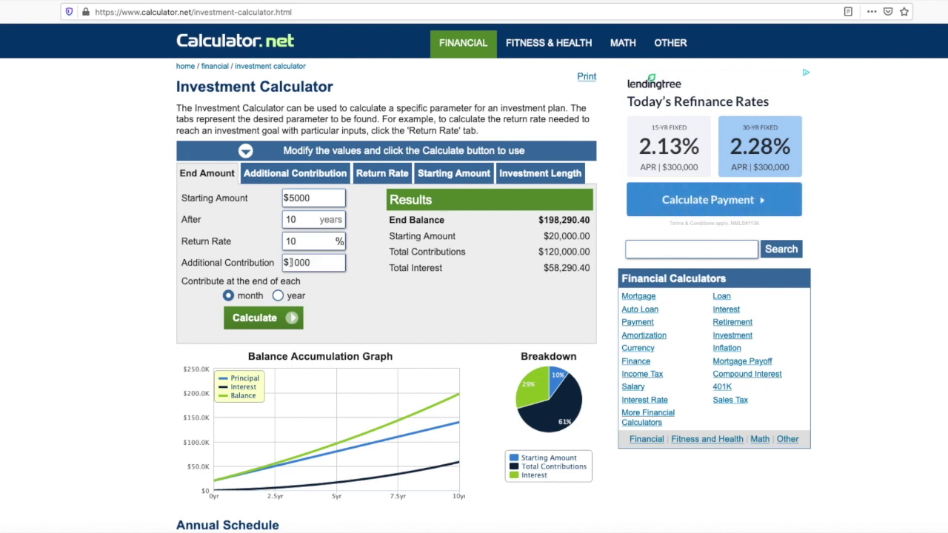
{"action": "left_click", "coordinate": [254, 317]}
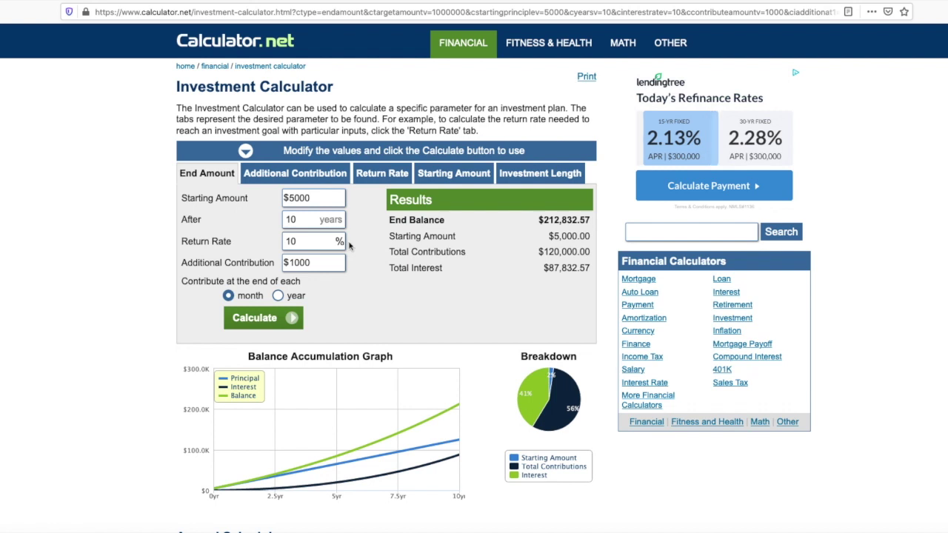
- Lengthen to 25 years, recalculate, and highlight the $982,498.43 total interest
{"action": "double_click", "coordinate": [318, 224]}
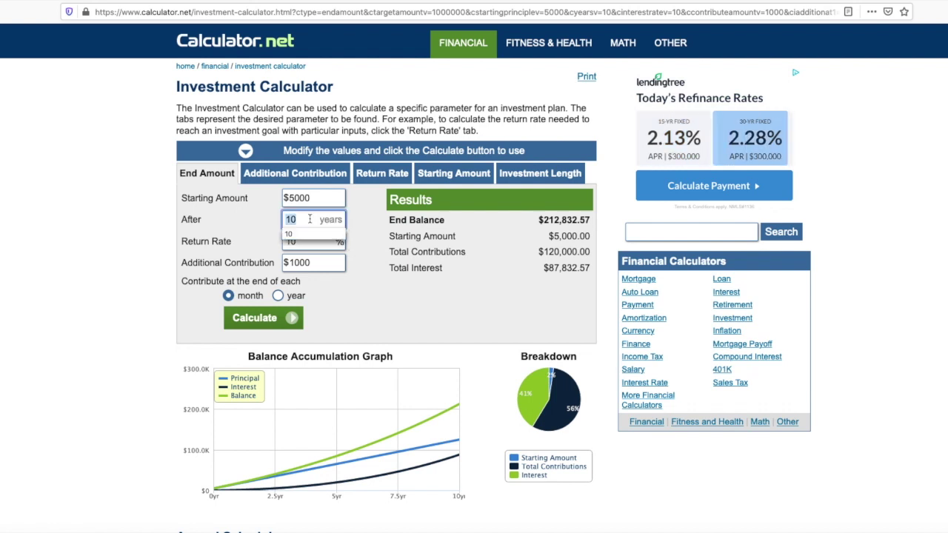
{"action": "type", "text": "2"}
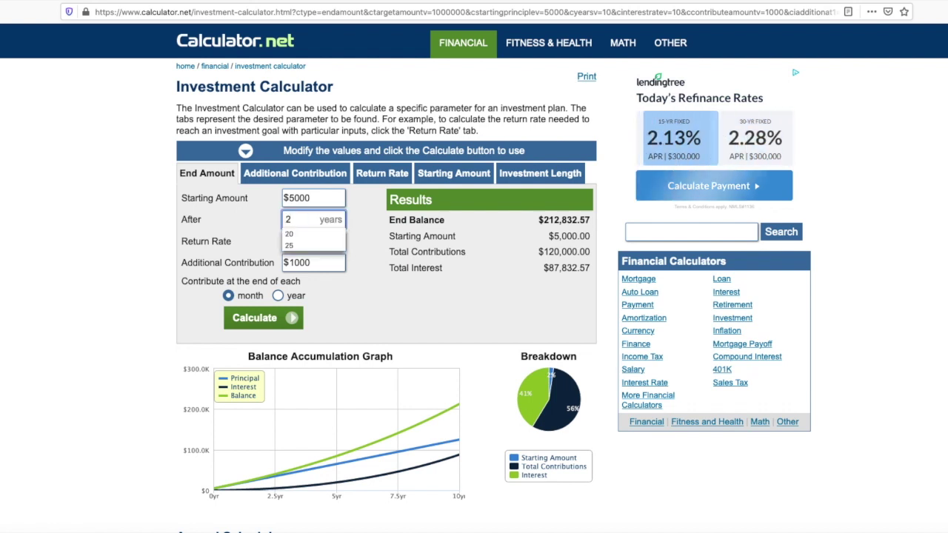
{"action": "type", "text": "5"}
{"action": "left_click", "coordinate": [280, 324]}
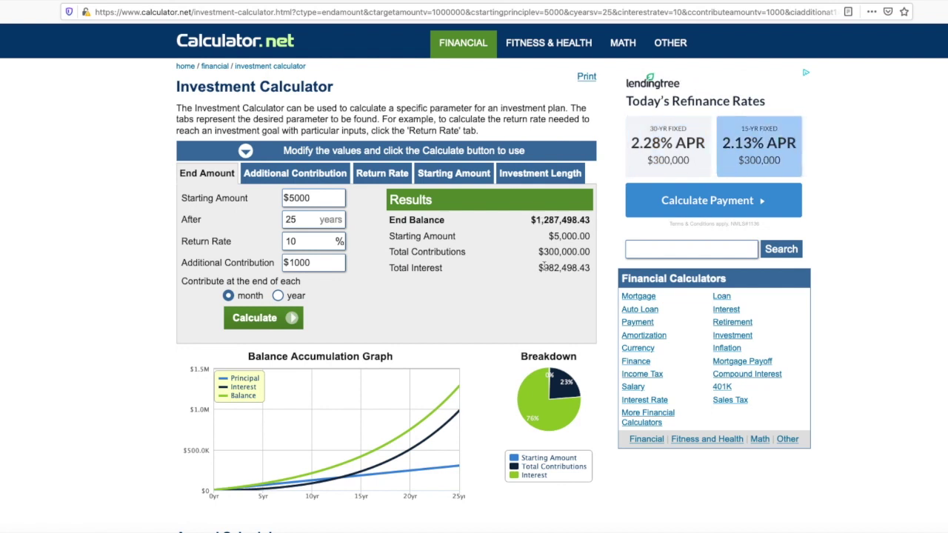
{"action": "left_click_drag", "start_coordinate": [540, 268], "coordinate": [581, 278]}
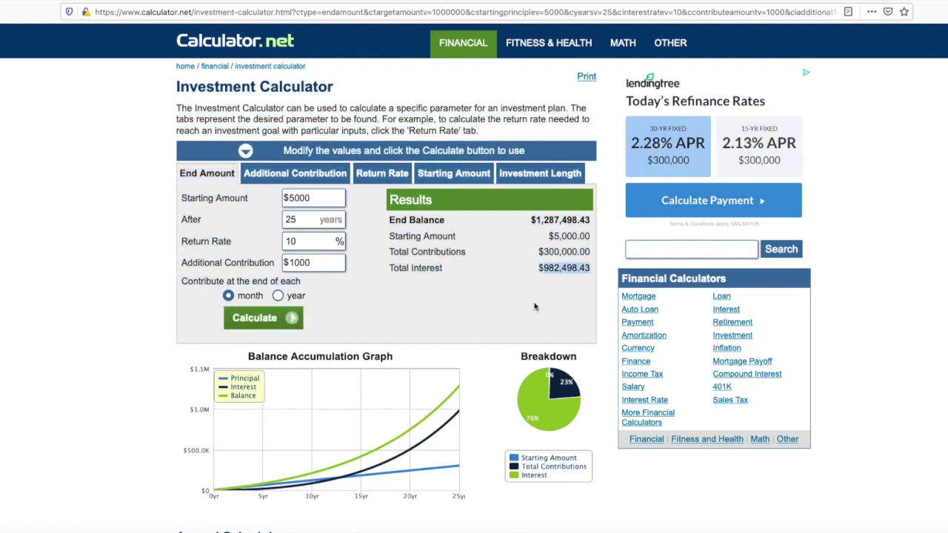
{"action": "left_click", "coordinate": [63, 265]}
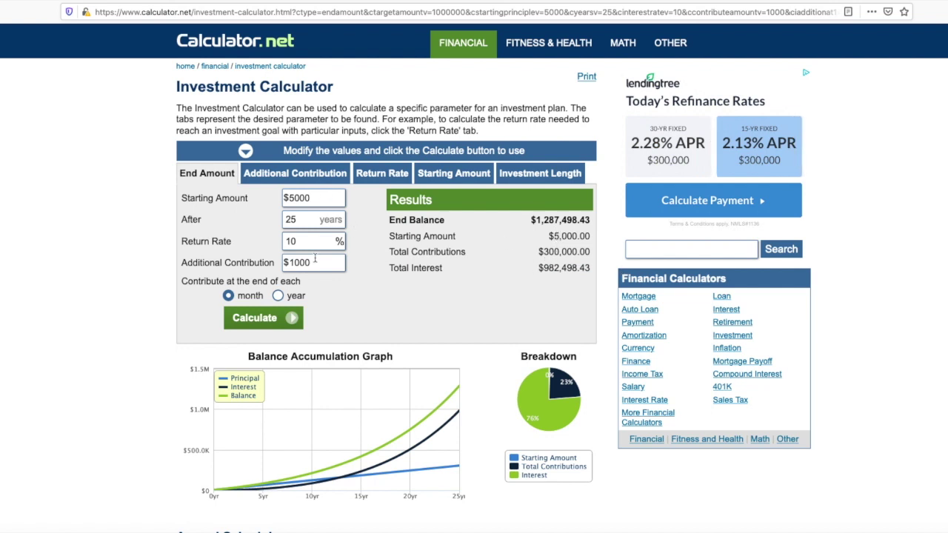
{"action": "scroll", "coordinate": [315, 259], "scroll_direction": "down", "scroll_amount": 3}
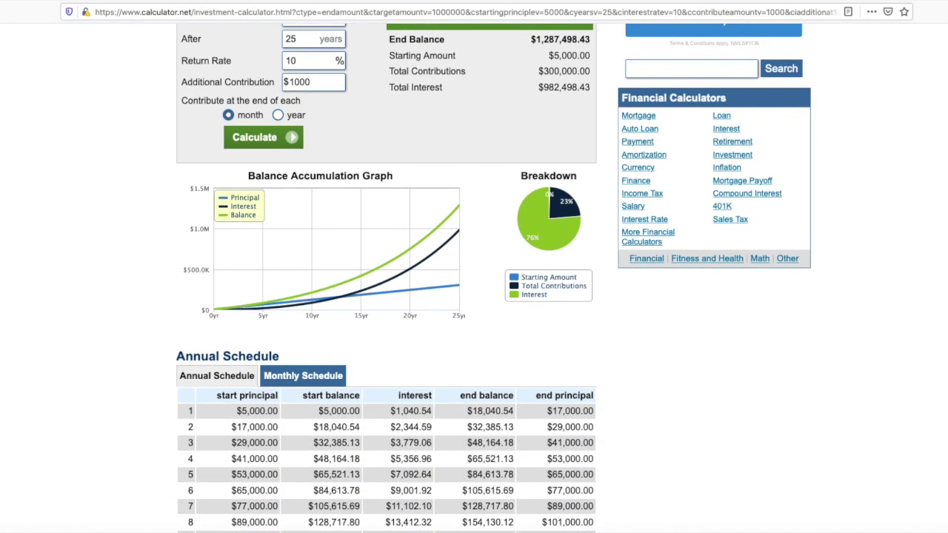
{"action": "scroll", "coordinate": [385, 278], "scroll_direction": "down", "scroll_amount": 2}
{"action": "scroll", "coordinate": [386, 278], "scroll_direction": "down", "scroll_amount": 1}
{"action": "scroll", "coordinate": [386, 278], "scroll_direction": "down", "scroll_amount": 1}
{"action": "scroll", "coordinate": [385, 278], "scroll_direction": "down", "scroll_amount": 1}
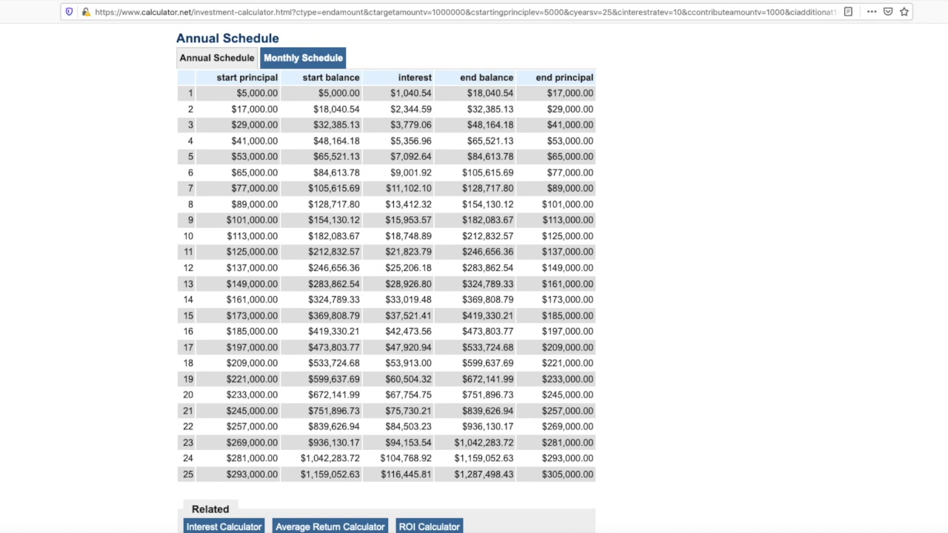
{"action": "scroll", "coordinate": [385, 282], "scroll_direction": "up", "scroll_amount": 1}
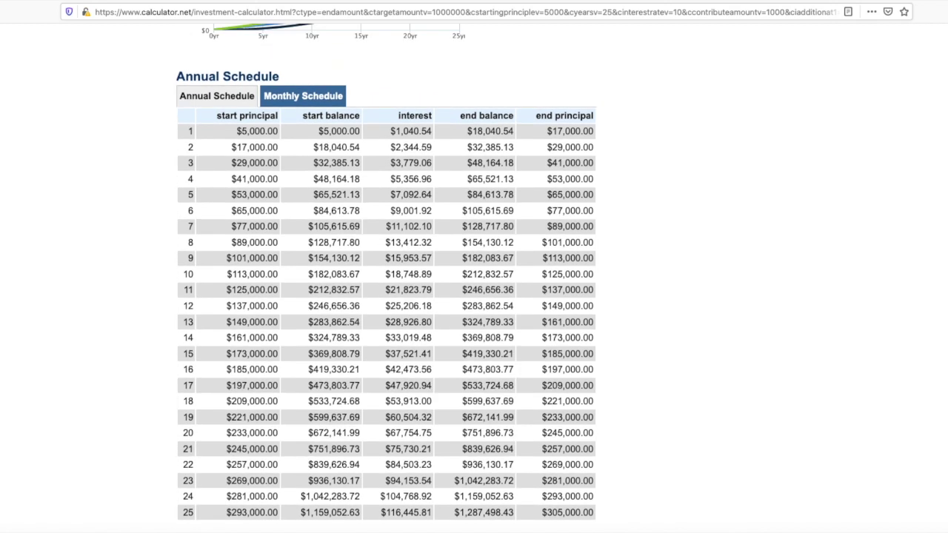
{"action": "scroll", "coordinate": [398, 464], "scroll_direction": "down", "scroll_amount": 2}
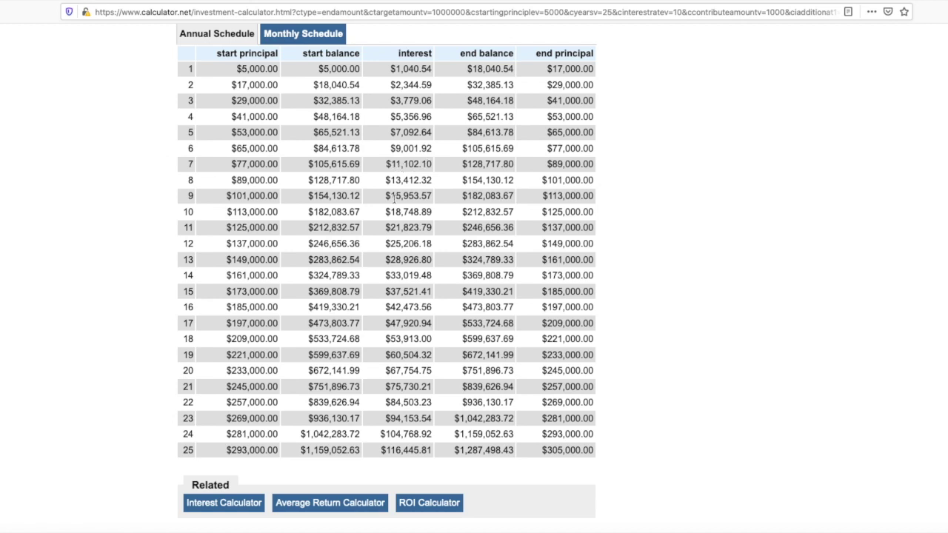
{"action": "scroll", "coordinate": [385, 259], "scroll_direction": "up", "scroll_amount": 10}
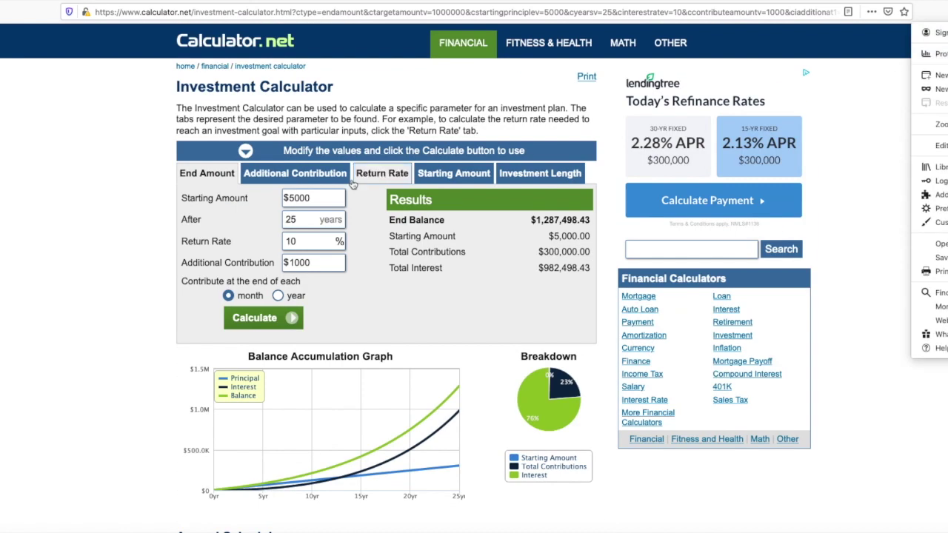
{"action": "double_click", "coordinate": [312, 198]}
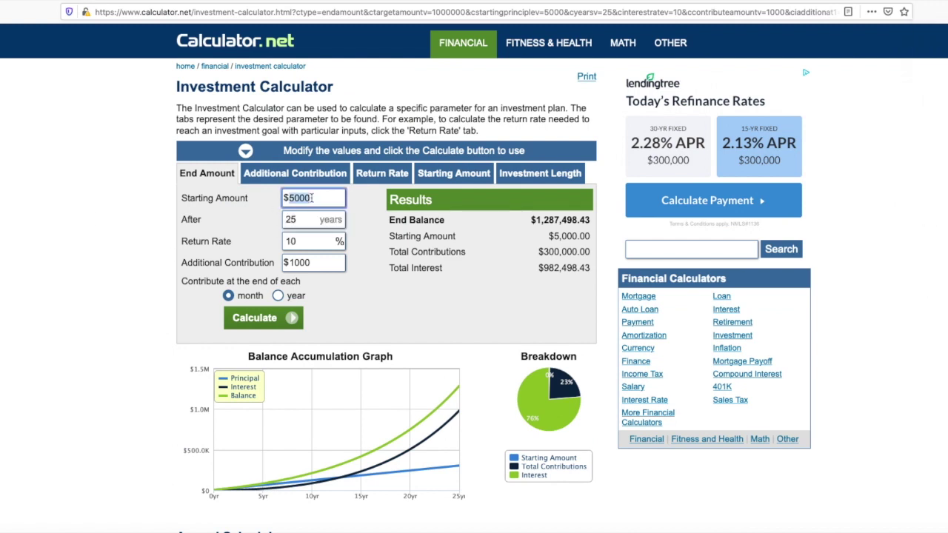
{"action": "type", "text": "10000"}
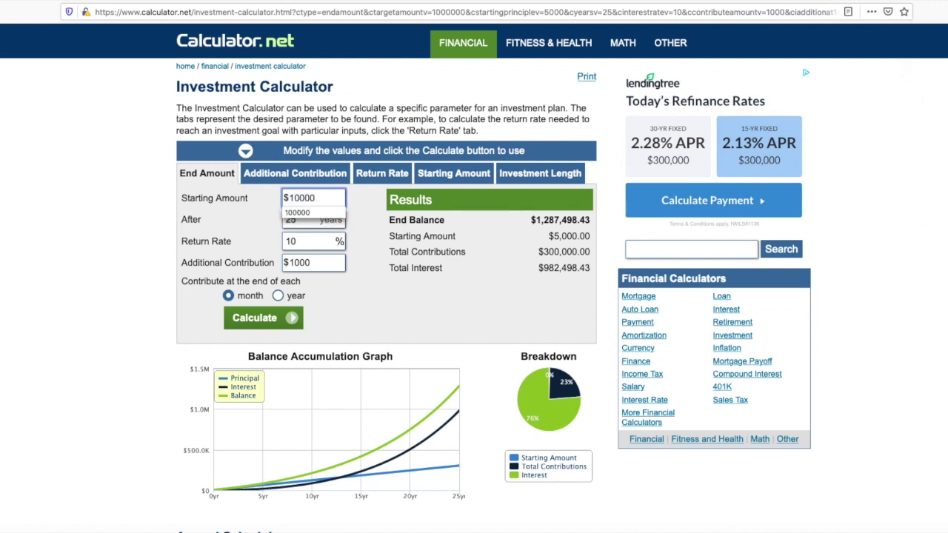
{"action": "left_click", "coordinate": [272, 323]}
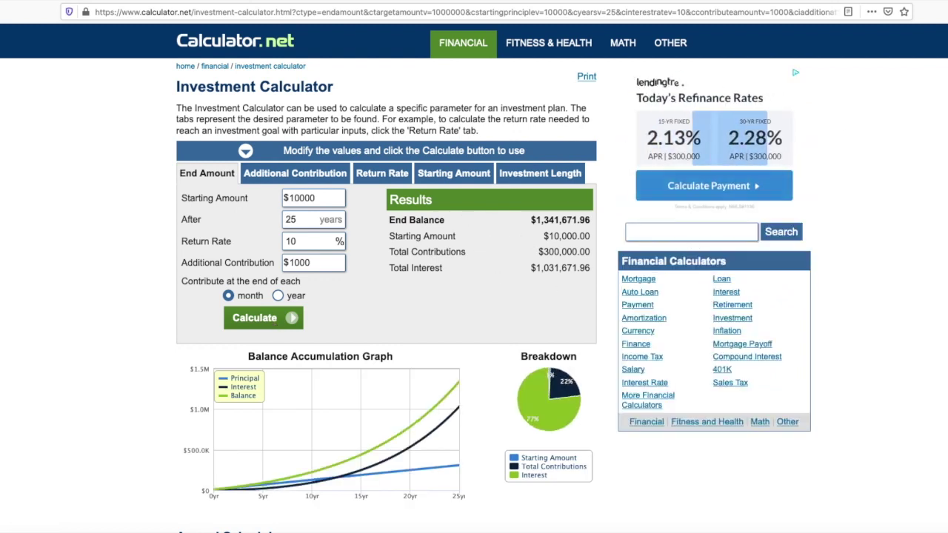
{"action": "scroll", "coordinate": [474, 296], "scroll_direction": "down", "scroll_amount": 5}
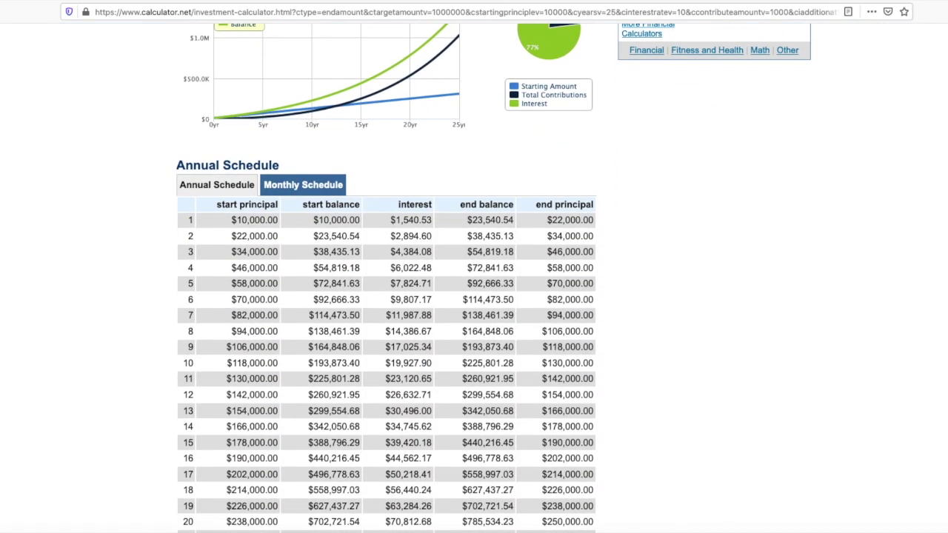
{"action": "scroll", "coordinate": [474, 296], "scroll_direction": "down", "scroll_amount": 2}
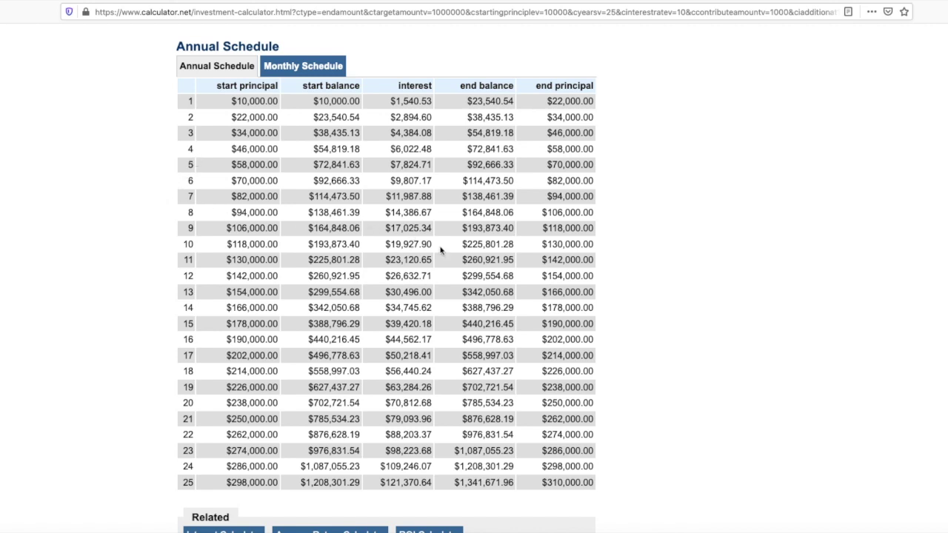
{"action": "scroll", "coordinate": [387, 296], "scroll_direction": "down", "scroll_amount": 1}
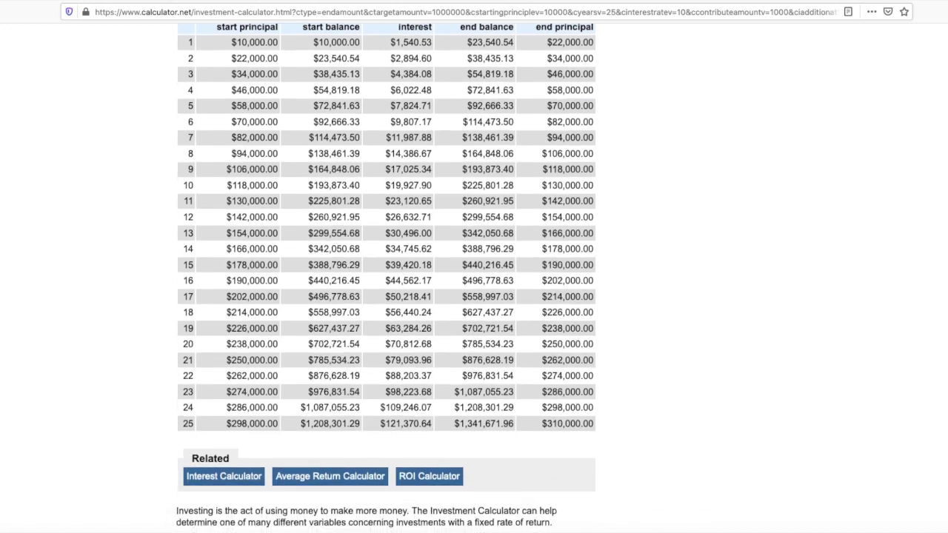
{"action": "scroll", "coordinate": [386, 296], "scroll_direction": "down", "scroll_amount": 2}
{"action": "scroll", "coordinate": [387, 296], "scroll_direction": "up", "scroll_amount": 3}
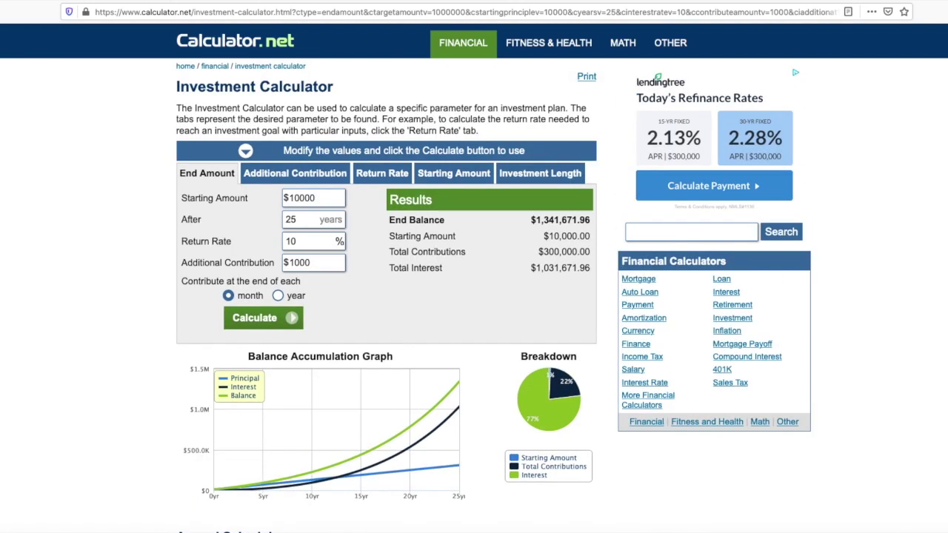
- Raise the starting amount to $100,000 and recalculate
{"action": "left_click", "coordinate": [319, 197]}
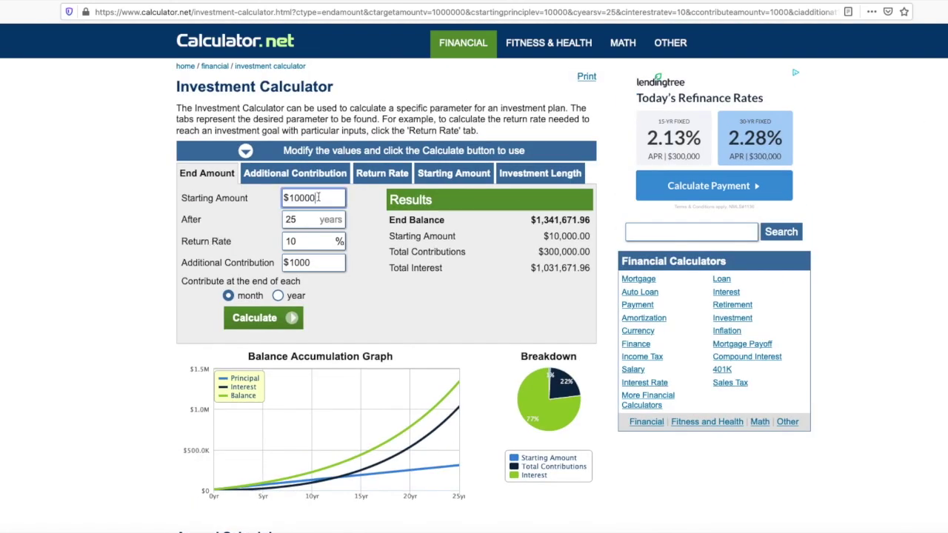
{"action": "type", "text": "0"}
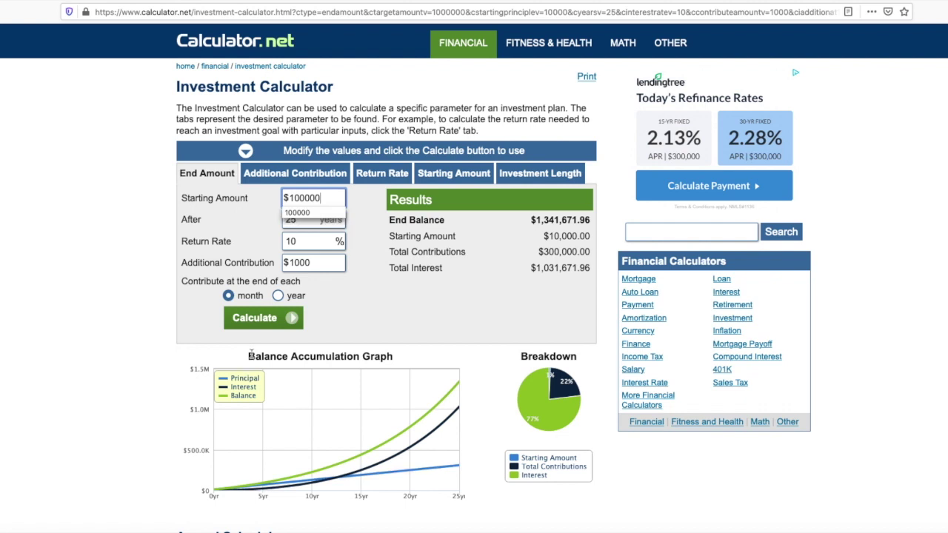
{"action": "left_click", "coordinate": [263, 324]}
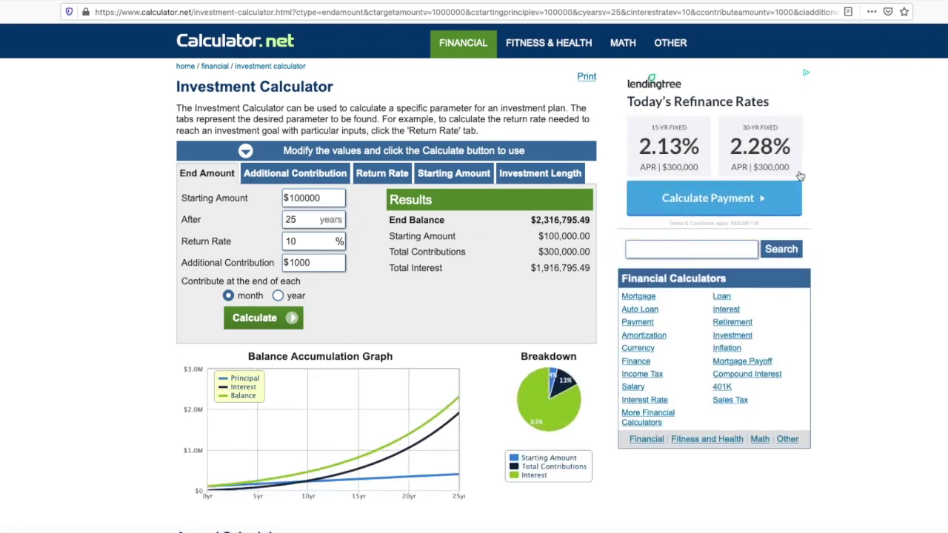
{"action": "scroll", "coordinate": [800, 176], "scroll_direction": "down", "scroll_amount": 1}
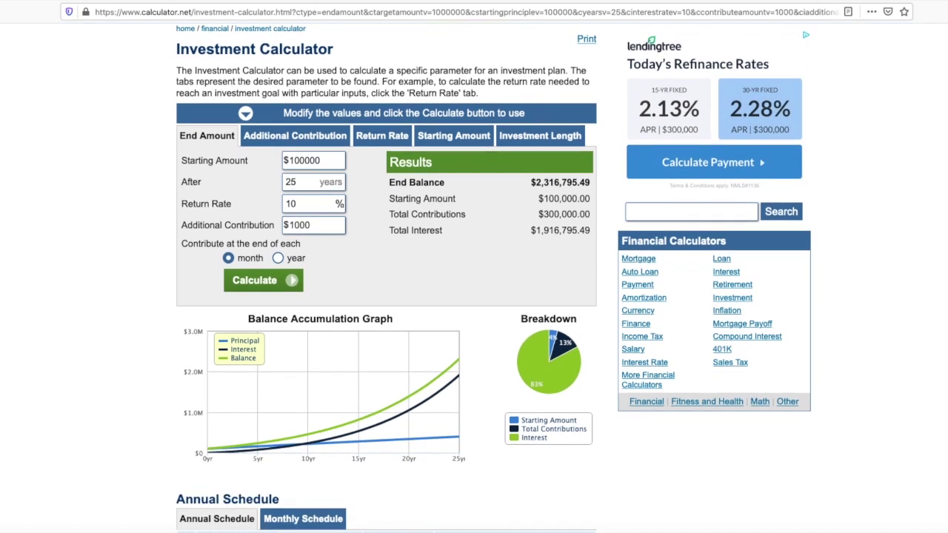
{"action": "scroll", "coordinate": [861, 144], "scroll_direction": "down", "scroll_amount": 3}
{"action": "scroll", "coordinate": [861, 144], "scroll_direction": "down", "scroll_amount": 2}
{"action": "scroll", "coordinate": [862, 144], "scroll_direction": "up", "scroll_amount": 4}
{"action": "scroll", "coordinate": [861, 145], "scroll_direction": "up", "scroll_amount": 2}
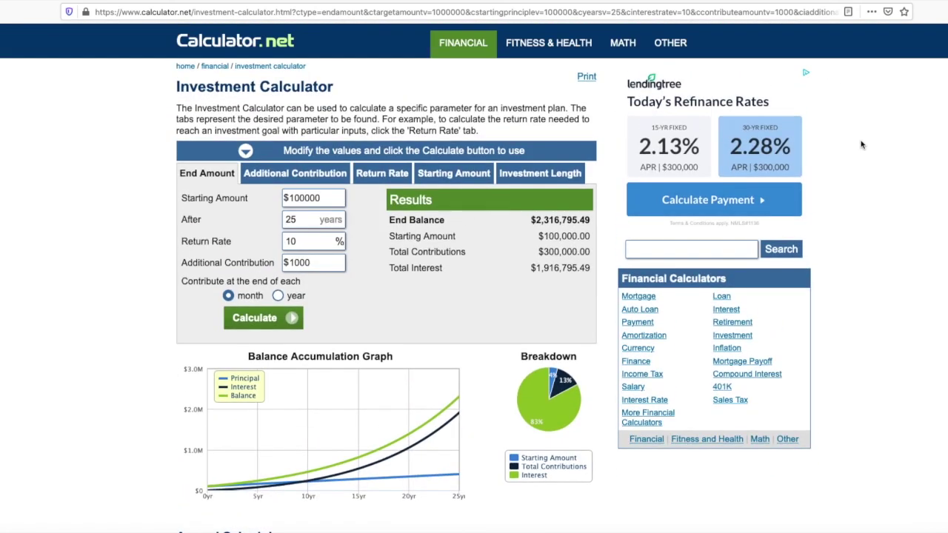
- Change the length to 35 years, giving a $6,209,034.70 end balance
{"action": "double_click", "coordinate": [314, 219]}
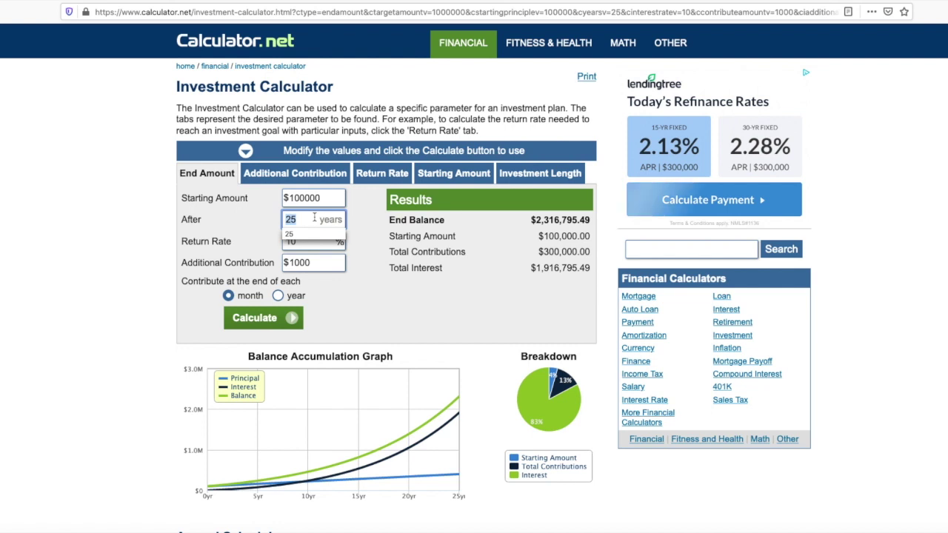
{"action": "type", "text": "35"}
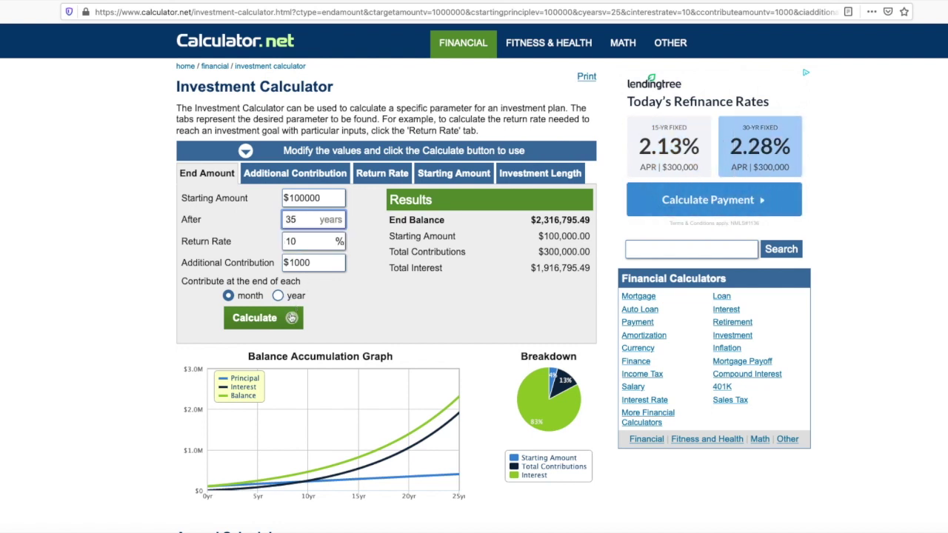
{"action": "left_click", "coordinate": [292, 318]}
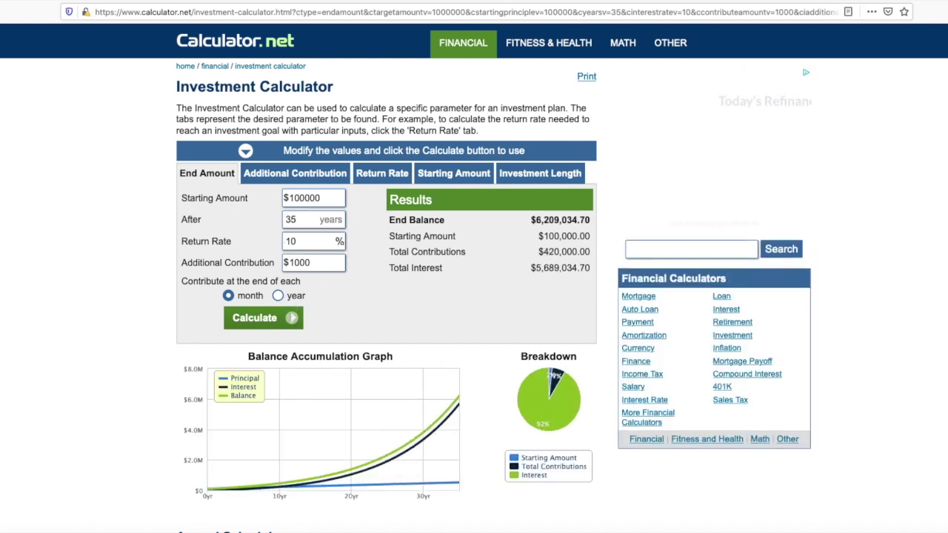
- Review all 35 rows of the annual schedule, then switch to Vanguard's investor portal
{"action": "scroll", "coordinate": [385, 297], "scroll_direction": "down", "scroll_amount": 7}
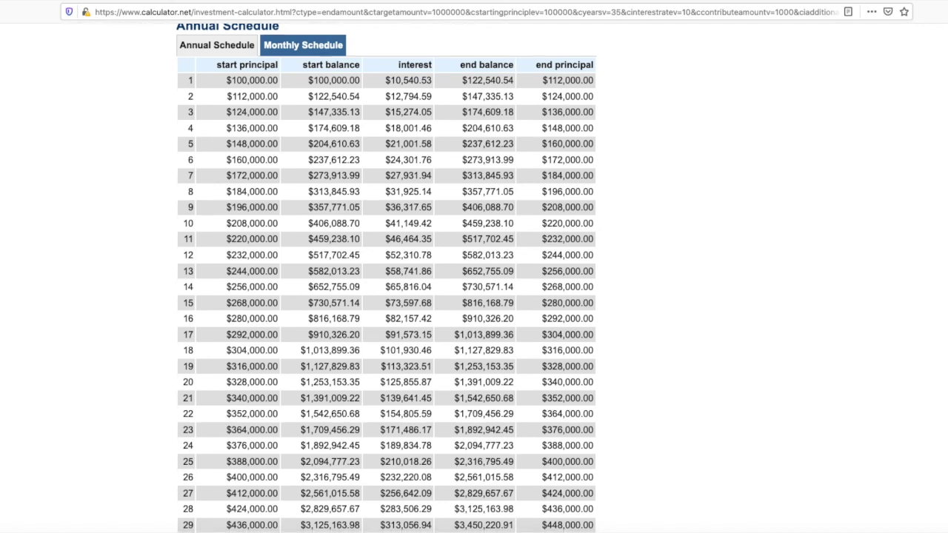
{"action": "scroll", "coordinate": [385, 296], "scroll_direction": "down", "scroll_amount": 4}
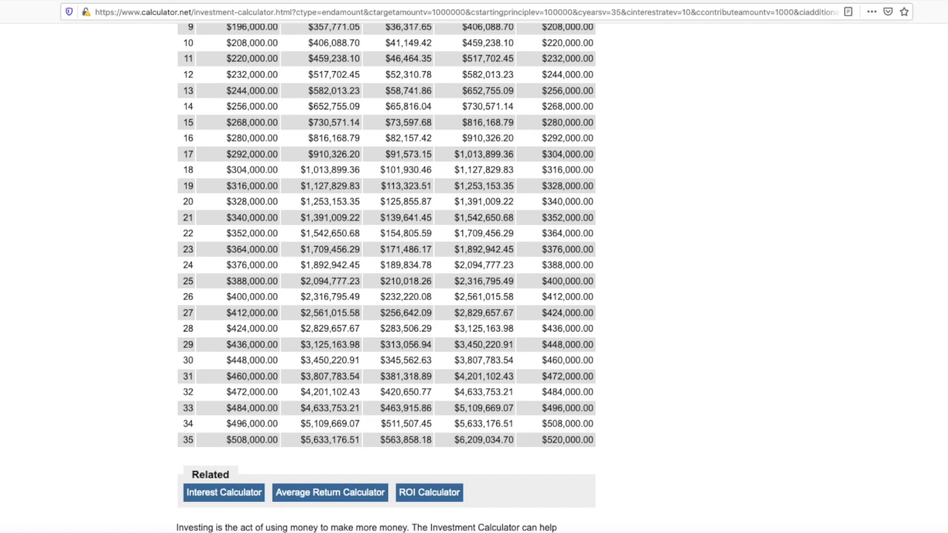
{"action": "scroll", "coordinate": [386, 296], "scroll_direction": "up", "scroll_amount": 2}
{"action": "scroll", "coordinate": [385, 296], "scroll_direction": "up", "scroll_amount": 5}
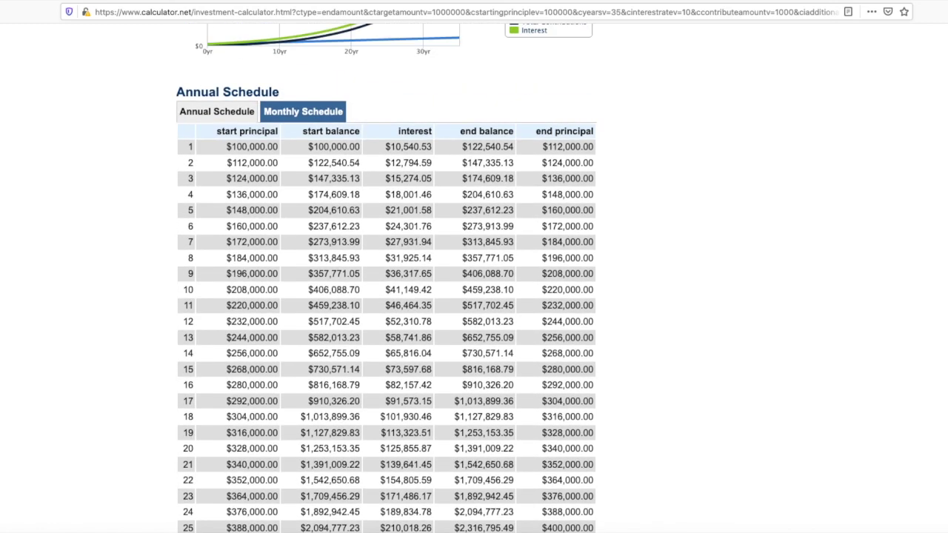
{"action": "scroll", "coordinate": [385, 297], "scroll_direction": "down", "scroll_amount": 1}
{"action": "scroll", "coordinate": [385, 297], "scroll_direction": "down", "scroll_amount": 6}
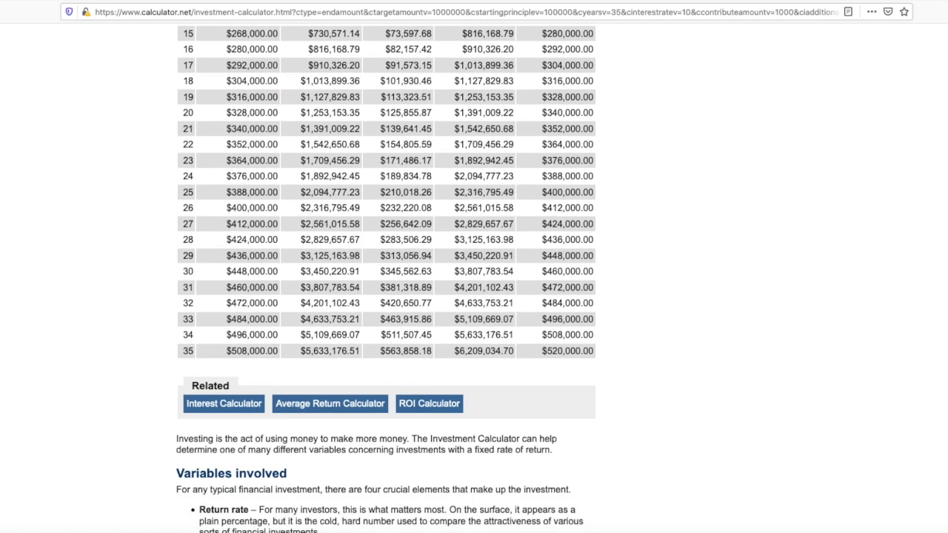
{"action": "scroll", "coordinate": [385, 297], "scroll_direction": "up", "scroll_amount": 10}
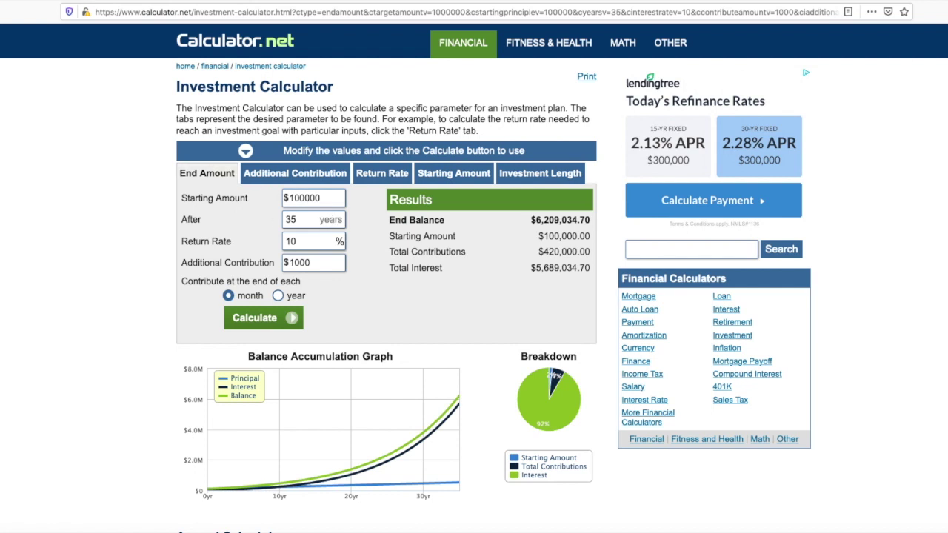
{"action": "right_click", "coordinate": [838, 527]}
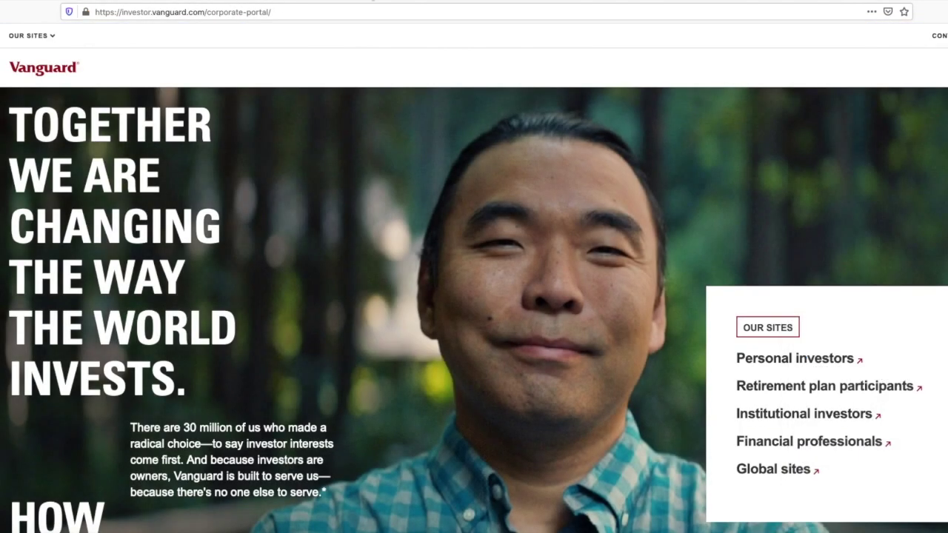
- Google '4% rule math retire', then launch the Calculator app via Spotlight
{"action": "type", "text": "4"}
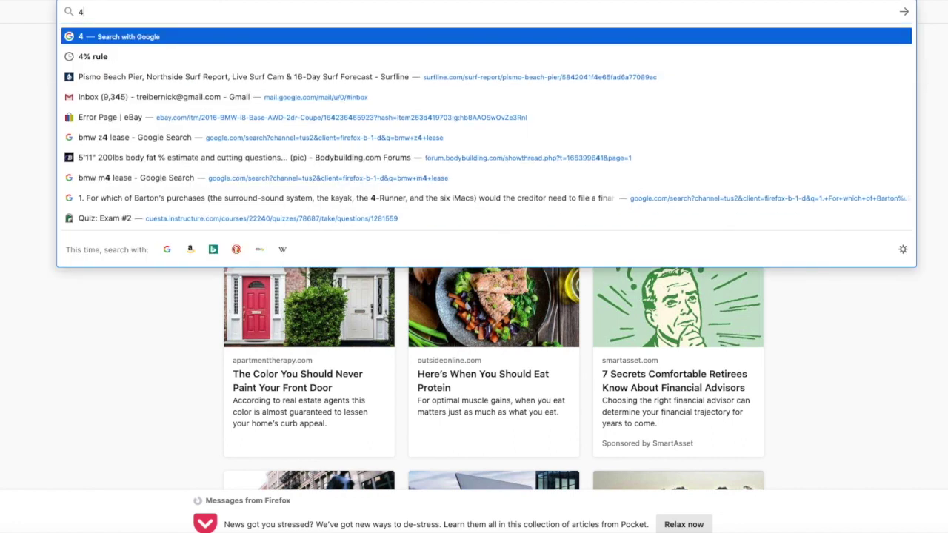
{"action": "type", "text": "% rule"}
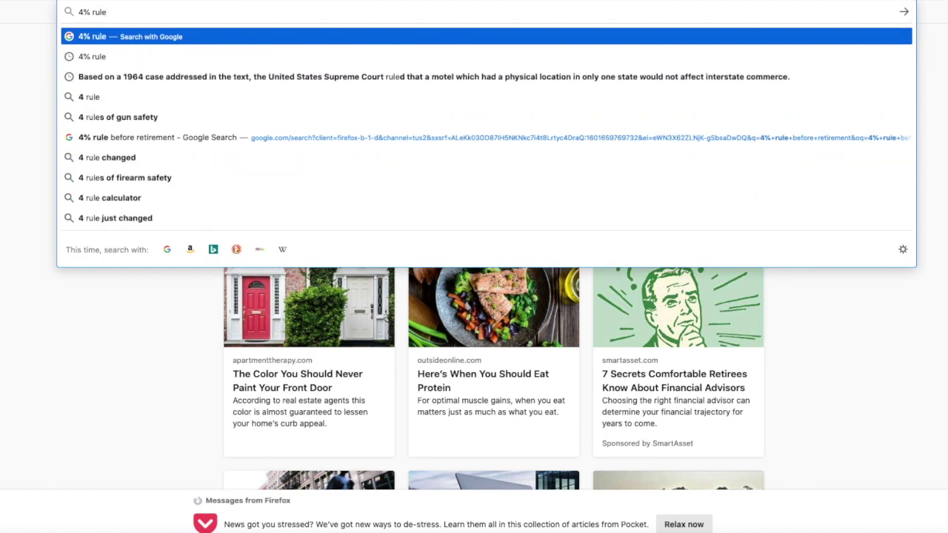
{"action": "type", "text": " math retir"}
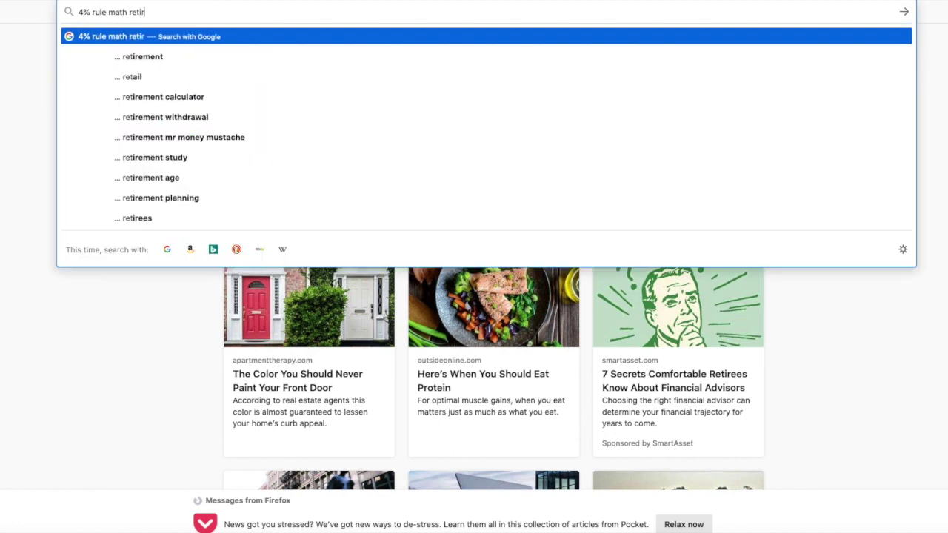
{"action": "type", "text": "e"}
{"action": "key", "text": "Return"}
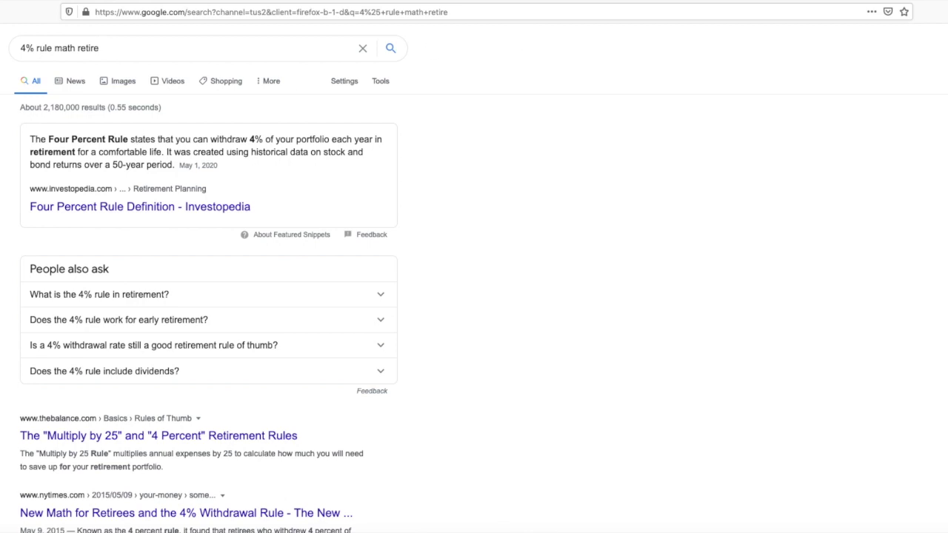
{"action": "key", "text": "super+space"}
{"action": "type", "text": "ca"}
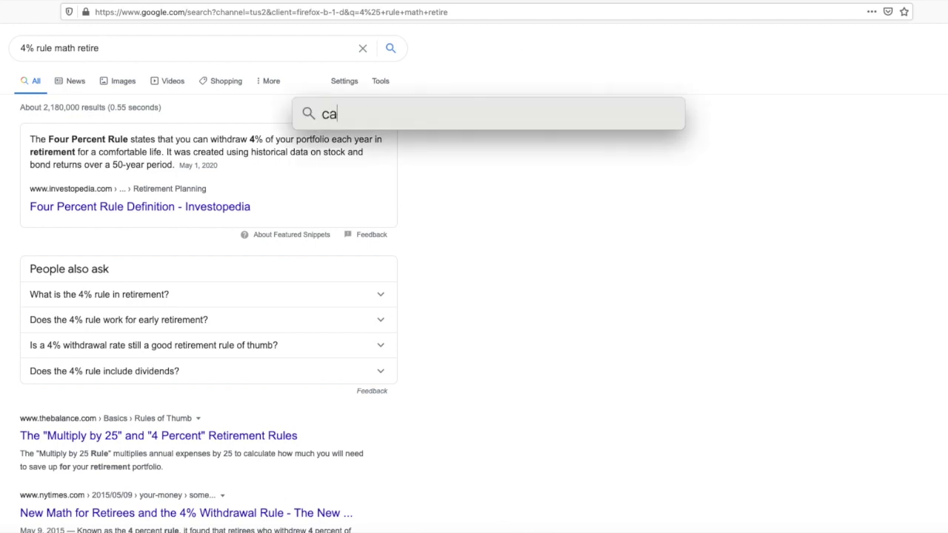
{"action": "type", "text": "lcx"}
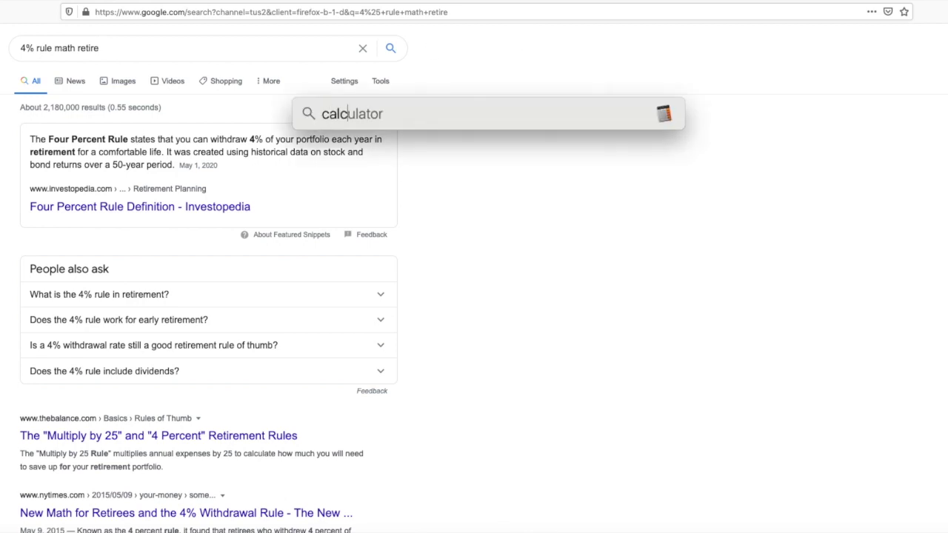
{"action": "key", "text": "Return"}
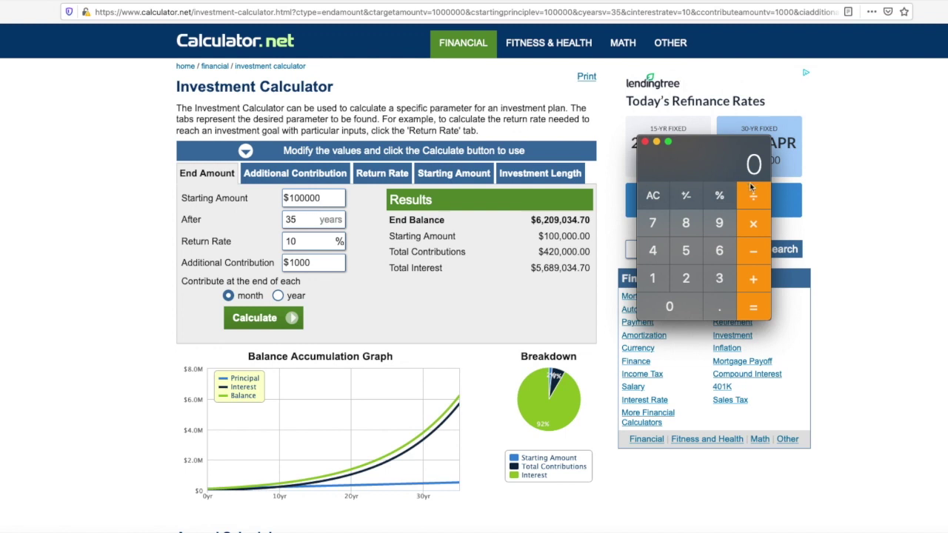
- Enter the 6,209,034.70 end balance into Calculator
{"action": "left_click", "coordinate": [719, 253]}
{"action": "left_click", "coordinate": [685, 278]}
{"action": "left_click", "coordinate": [671, 306]}
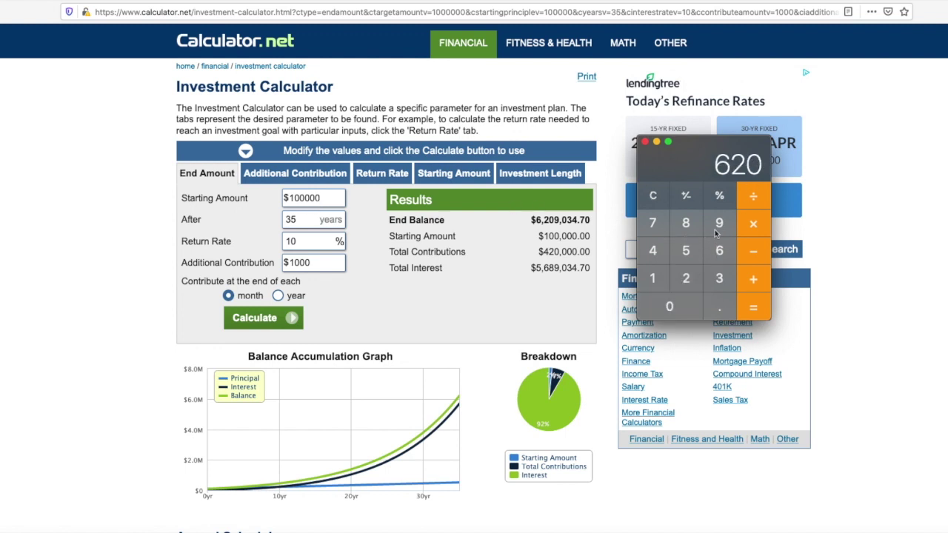
{"action": "left_click", "coordinate": [718, 224]}
{"action": "left_click", "coordinate": [683, 310]}
{"action": "left_click", "coordinate": [722, 281]}
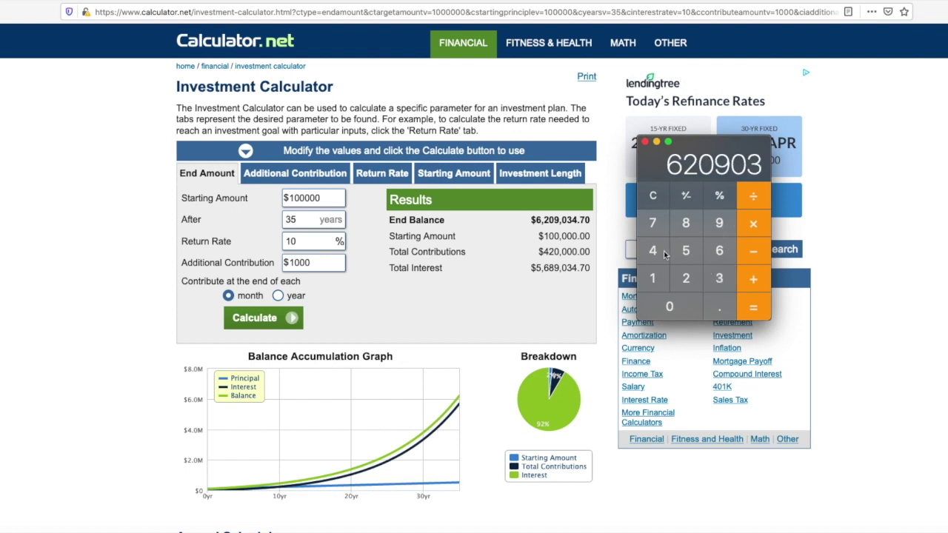
{"action": "left_click", "coordinate": [664, 255]}
{"action": "left_click", "coordinate": [722, 310]}
{"action": "left_click", "coordinate": [654, 223]}
{"action": "left_click", "coordinate": [680, 303]}
{"action": "key", "text": "super+c"}
{"action": "key", "text": "super+q"}
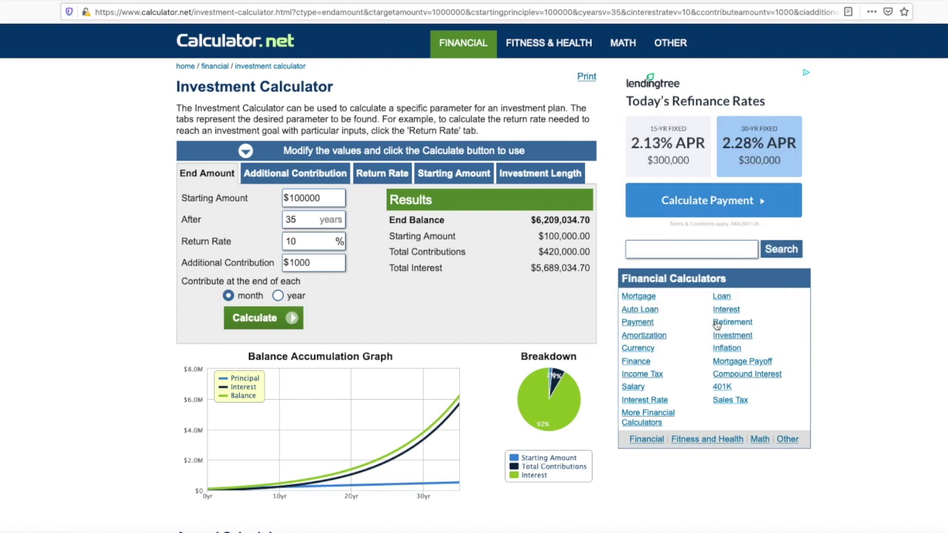
{"action": "left_click", "coordinate": [812, 532]}
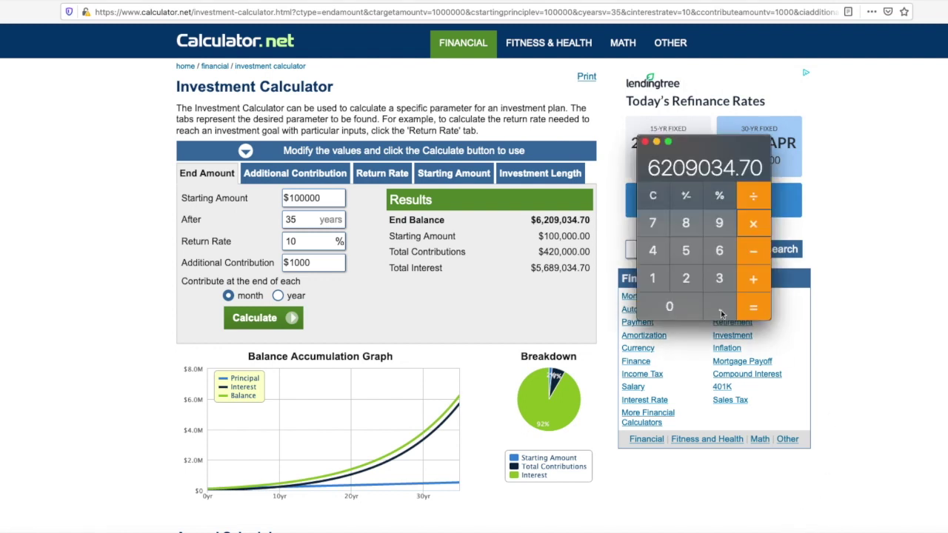
- Multiply the balance by 0.04 to get 248,361.388, then clear the display
{"action": "key", "text": "Escape"}
{"action": "left_click", "coordinate": [677, 306]}
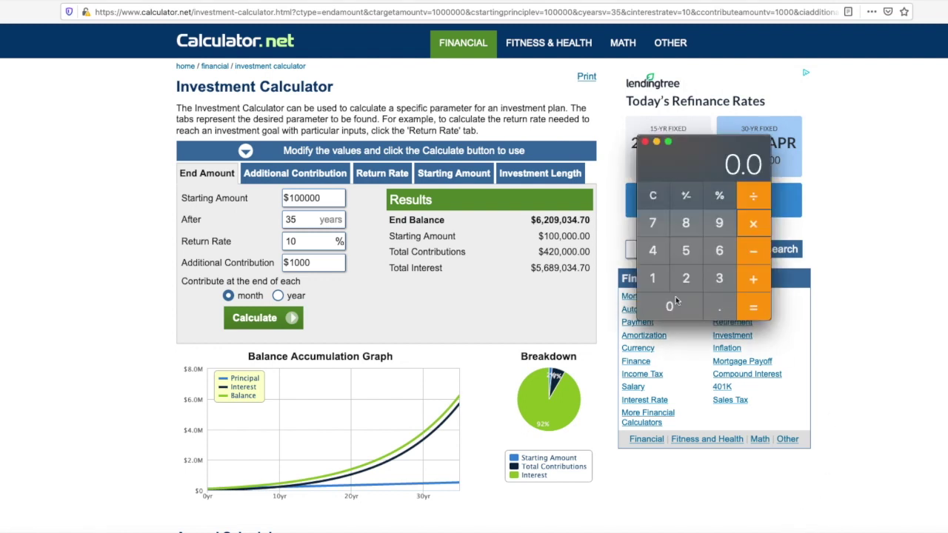
{"action": "left_click", "coordinate": [659, 254]}
{"action": "left_click", "coordinate": [755, 305]}
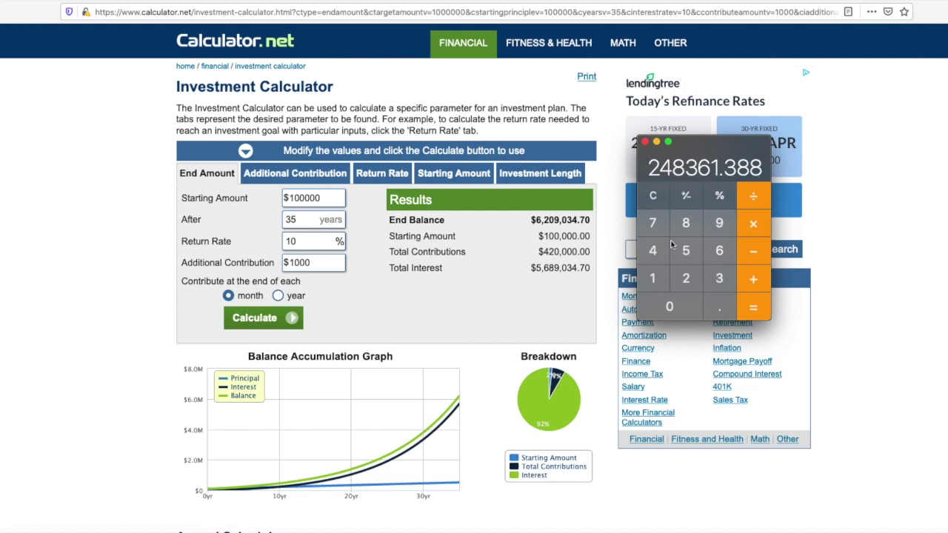
{"action": "left_click", "coordinate": [650, 196]}
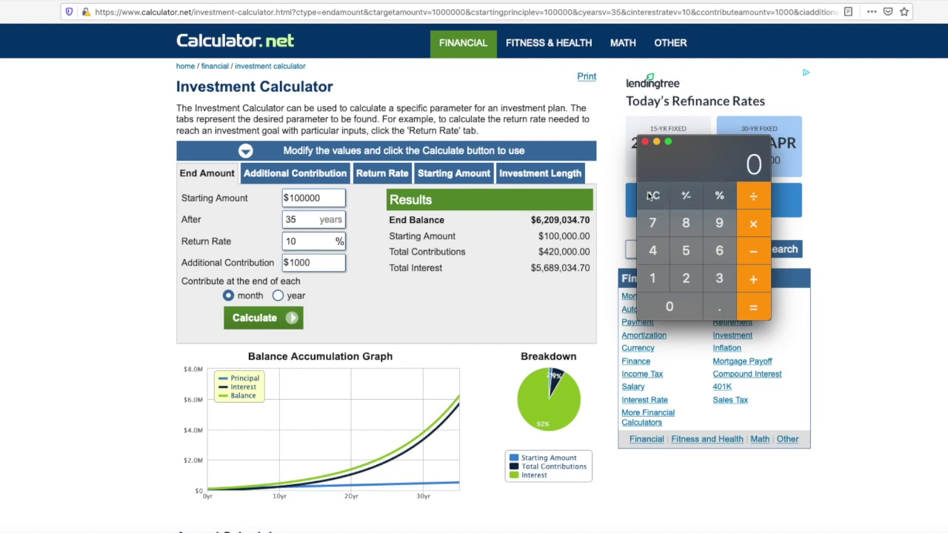
- Cut the starting amount to $10,000 and recalculate to $3,679,815.38
{"action": "left_click", "coordinate": [319, 206]}
{"action": "key", "text": "BackSpace"}
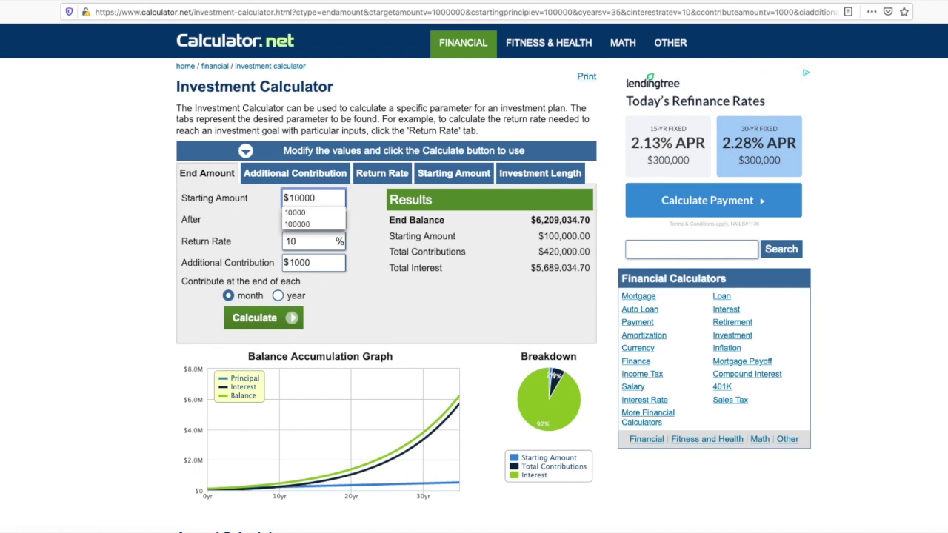
{"action": "left_click", "coordinate": [271, 294]}
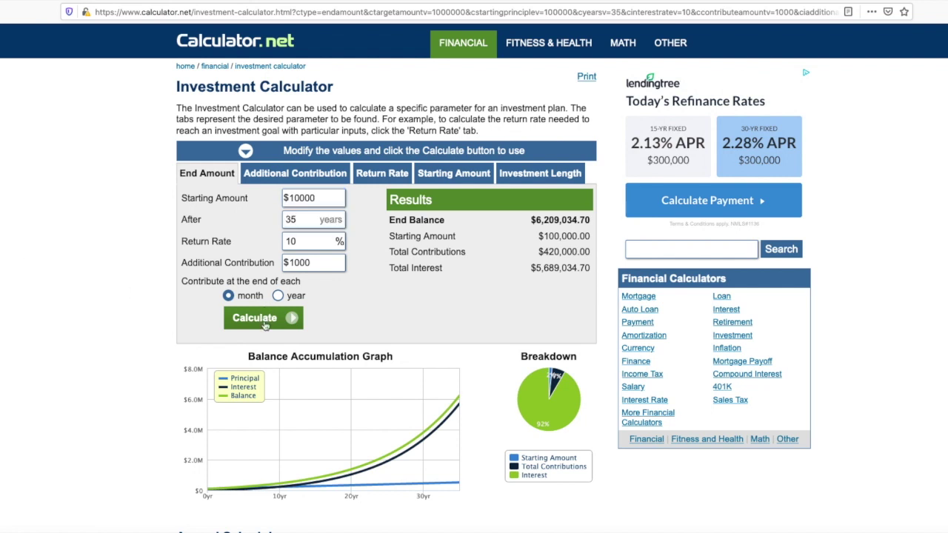
{"action": "left_click", "coordinate": [264, 324]}
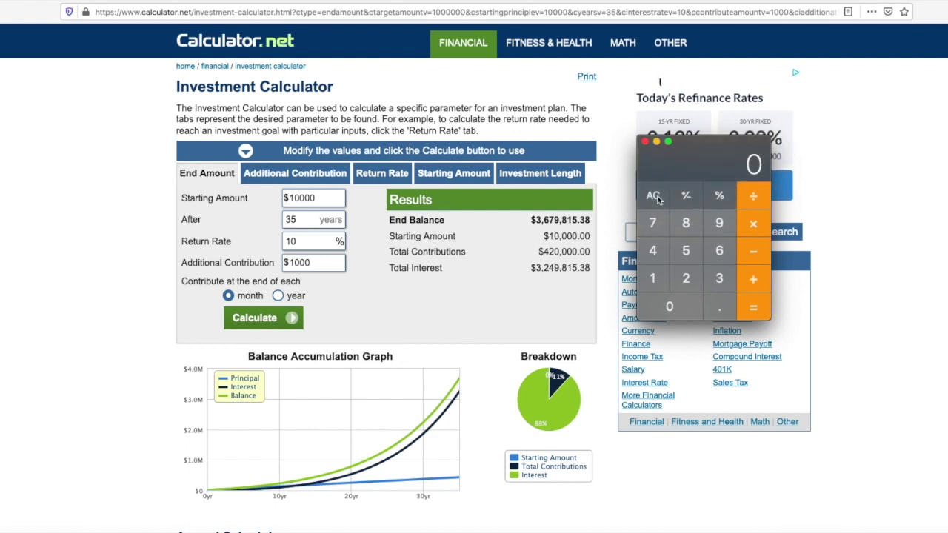
- Enter the 3,679,815.38 end balance into Calculator
{"action": "left_click", "coordinate": [720, 279]}
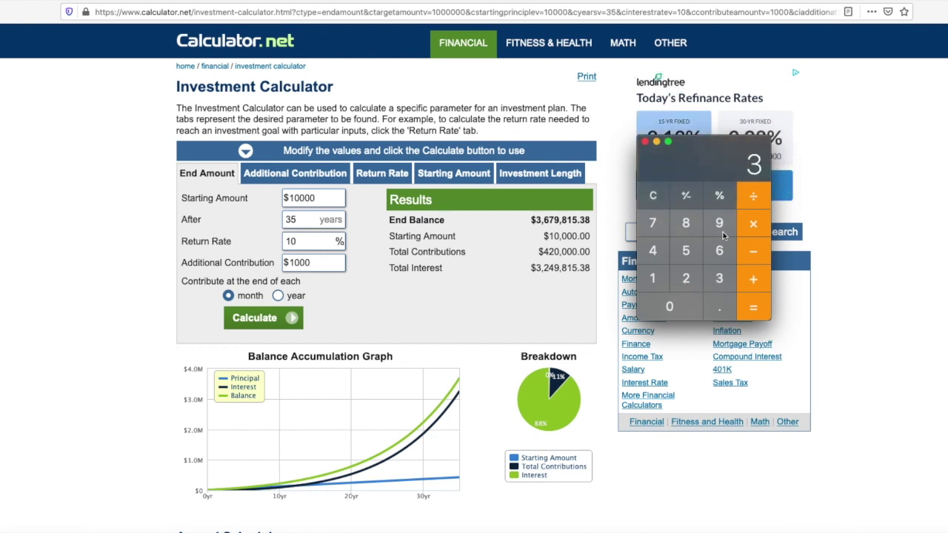
{"action": "left_click", "coordinate": [721, 251]}
{"action": "left_click", "coordinate": [660, 228]}
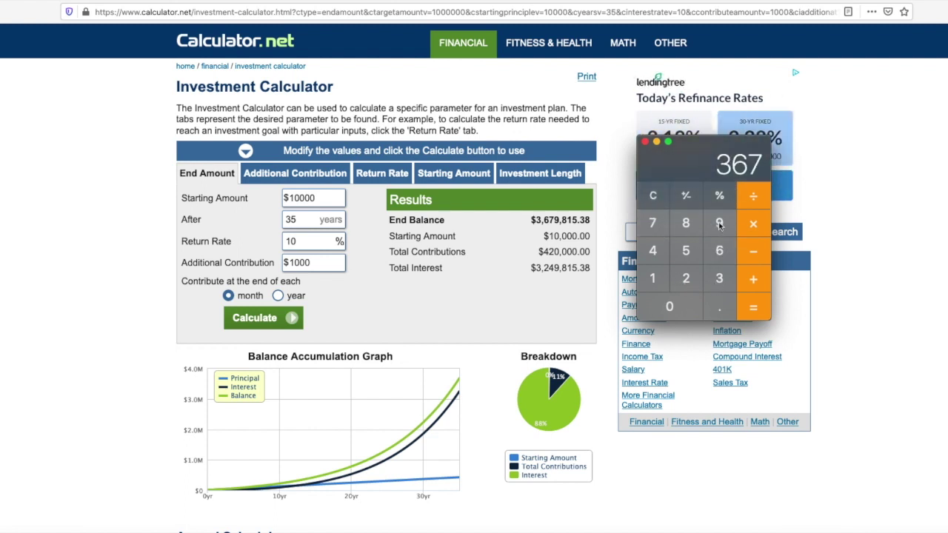
{"action": "left_click", "coordinate": [719, 224]}
{"action": "left_click", "coordinate": [686, 231]}
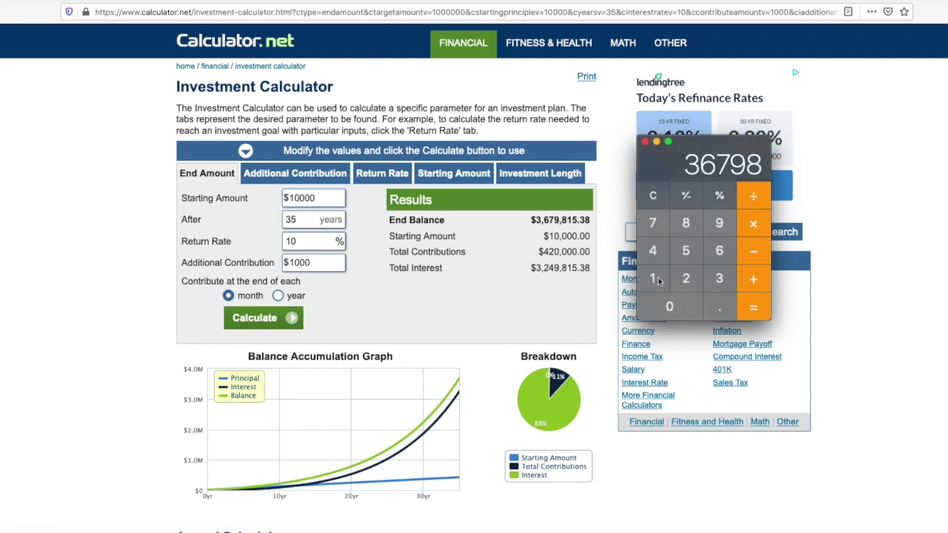
{"action": "left_click", "coordinate": [653, 279]}
{"action": "left_click", "coordinate": [686, 251]}
{"action": "left_click", "coordinate": [723, 309]}
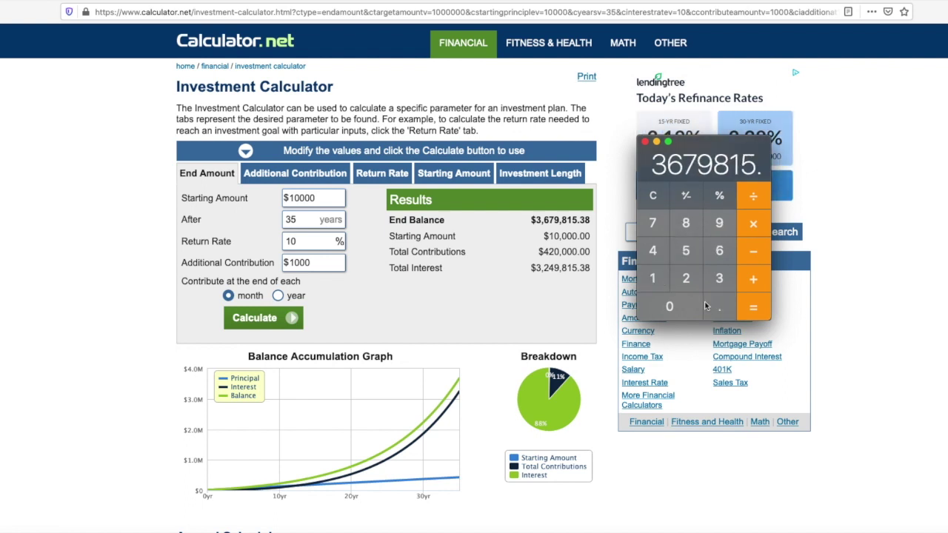
{"action": "left_click", "coordinate": [718, 283]}
{"action": "left_click", "coordinate": [689, 227]}
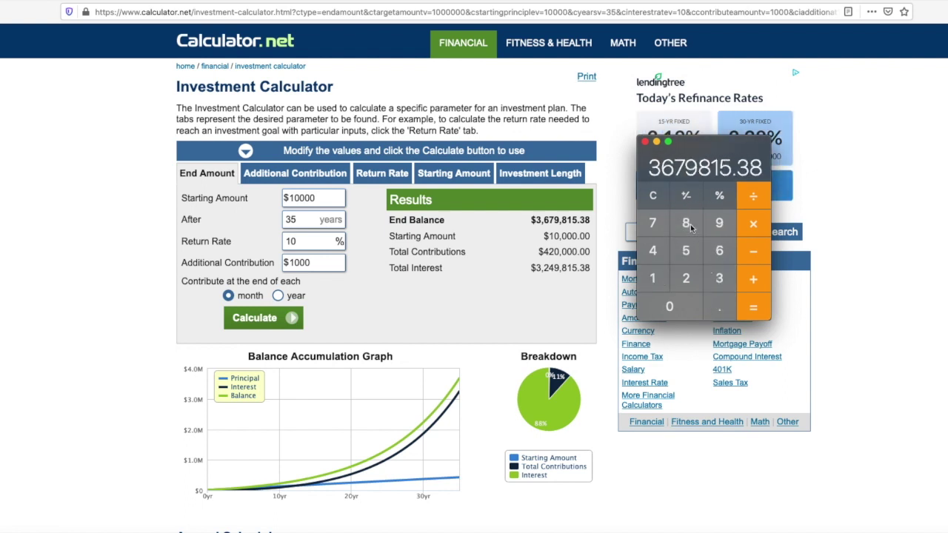
- Multiply it by 0.04 for a 147,192.6152 yearly withdrawal
{"action": "left_click", "coordinate": [755, 224]}
{"action": "left_click", "coordinate": [720, 312]}
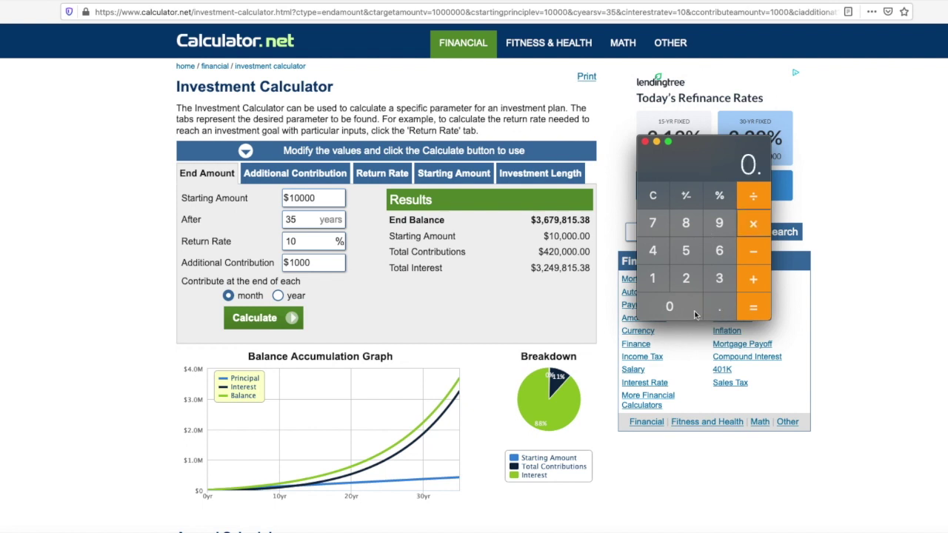
{"action": "left_click", "coordinate": [654, 255]}
{"action": "left_click", "coordinate": [759, 307]}
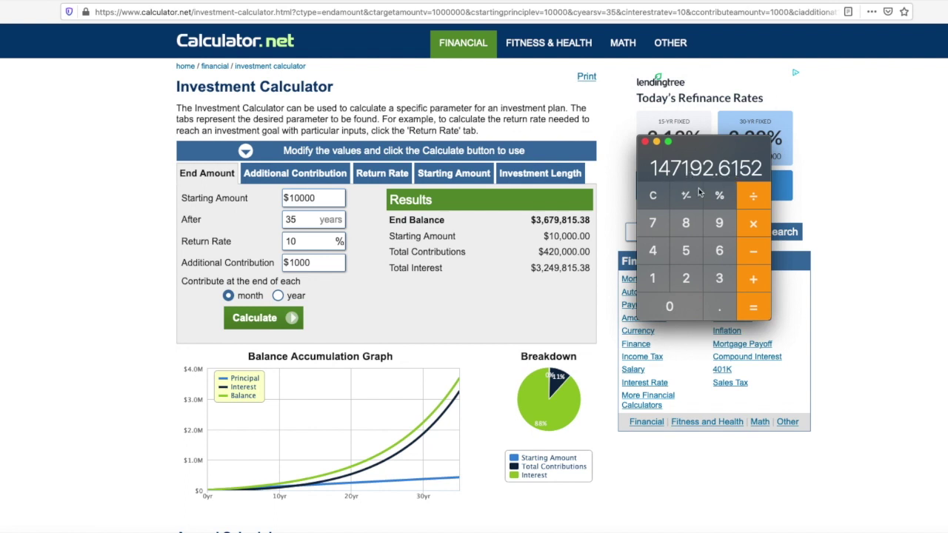
{"action": "left_click", "coordinate": [160, 247]}
- Change the length from 35 to 20 years, recalculating to $785,534.23
{"action": "left_click", "coordinate": [306, 219]}
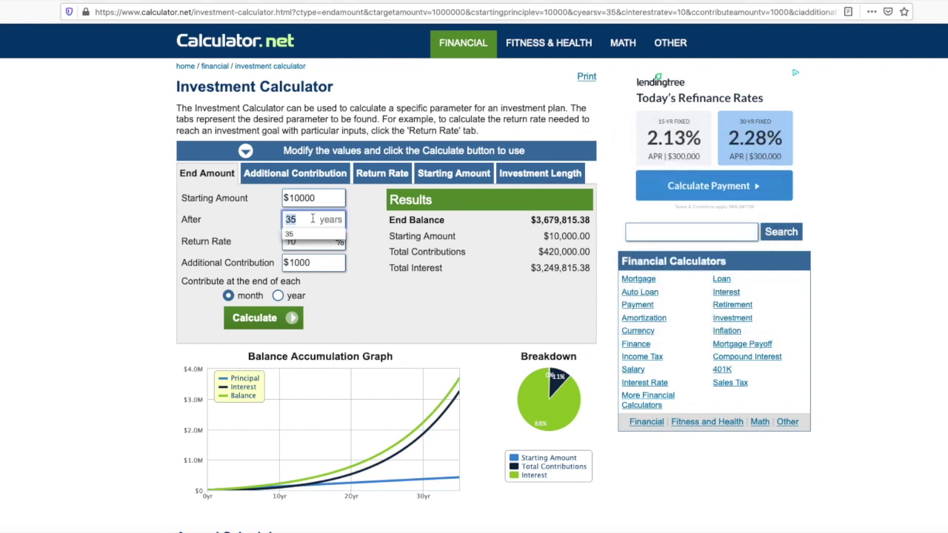
{"action": "double_click", "coordinate": [306, 220]}
{"action": "key", "text": "BackSpace"}
{"action": "type", "text": "20"}
{"action": "left_click", "coordinate": [277, 317]}
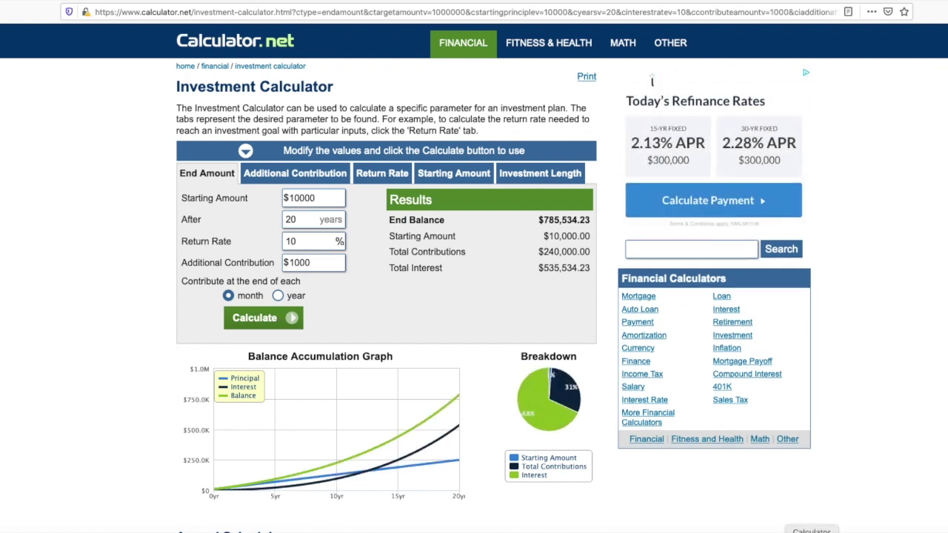
- Clear Calculator and enter the 785,534.23 end balance
{"action": "key", "text": "super+Tab"}
{"action": "key", "text": "Escape"}
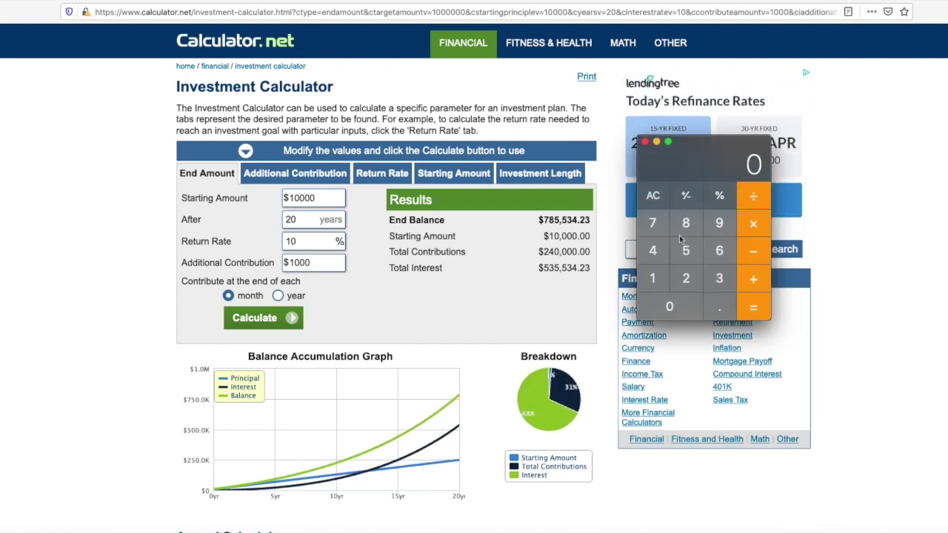
{"action": "left_click", "coordinate": [653, 223]}
{"action": "left_click", "coordinate": [685, 226]}
{"action": "left_click", "coordinate": [690, 255]}
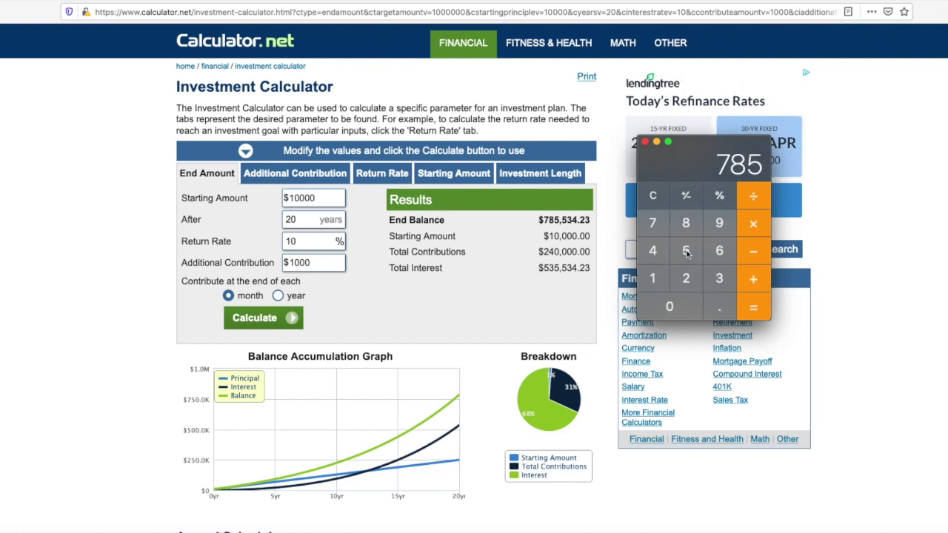
{"action": "left_click", "coordinate": [686, 251]}
{"action": "left_click", "coordinate": [720, 279]}
{"action": "left_click", "coordinate": [654, 252]}
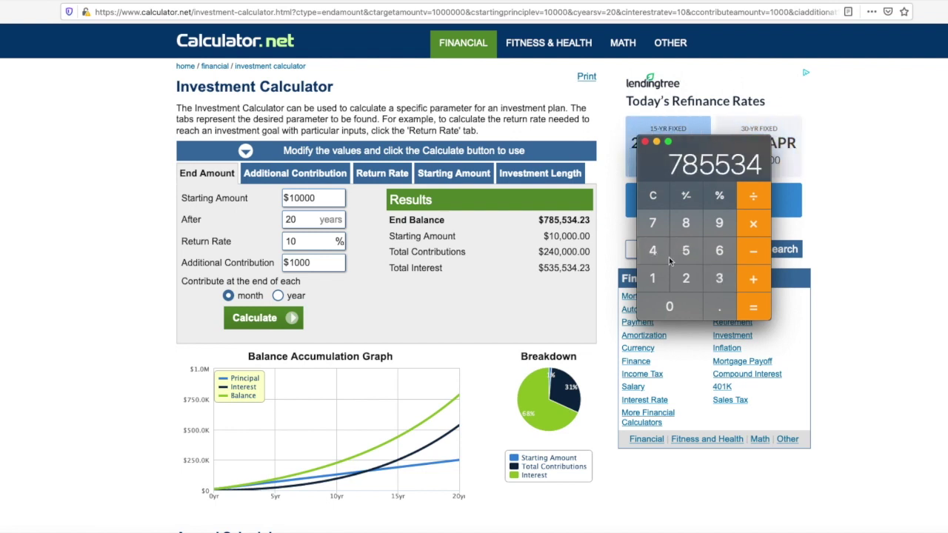
{"action": "left_click", "coordinate": [720, 307]}
{"action": "left_click", "coordinate": [697, 284]}
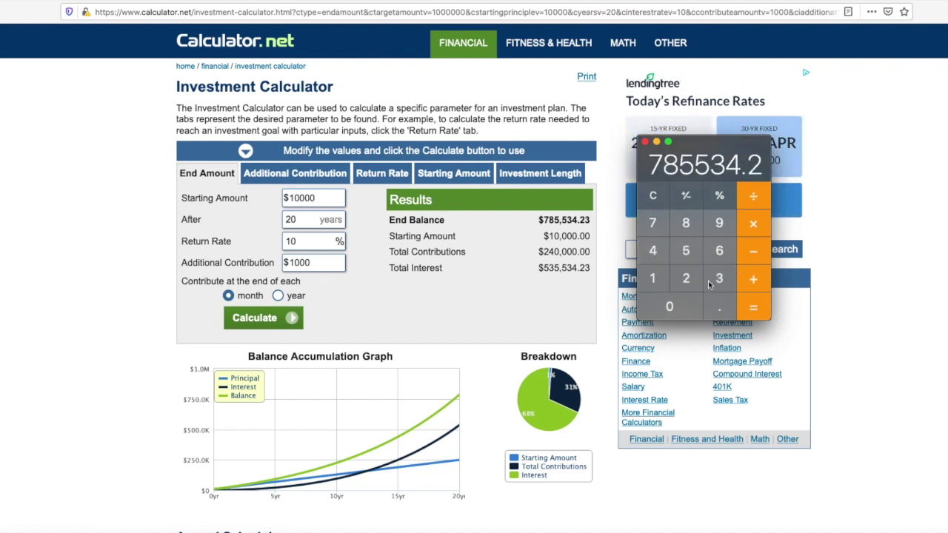
{"action": "left_click", "coordinate": [754, 223]}
- Multiply it by 0.04 for a 31,421.3692 yearly withdrawal
{"action": "left_click", "coordinate": [720, 306]}
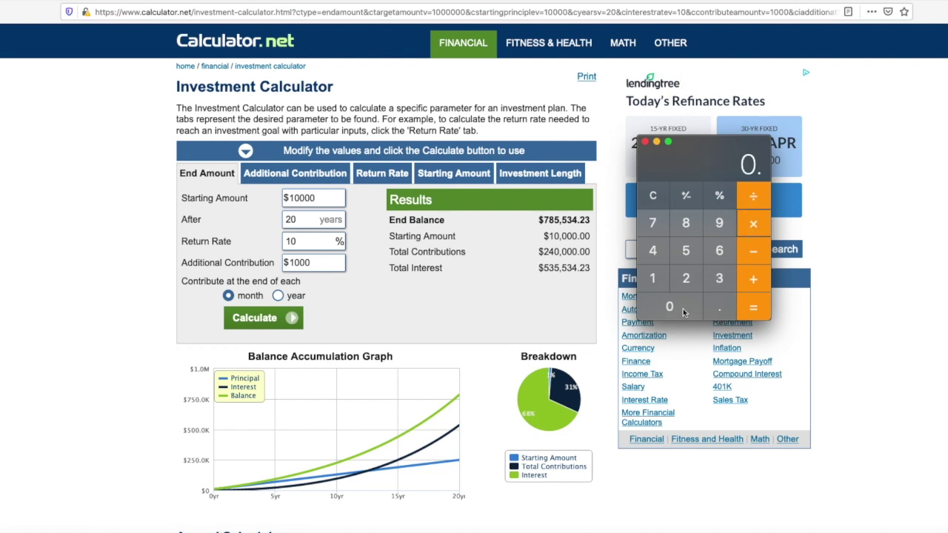
{"action": "left_click", "coordinate": [683, 313]}
{"action": "left_click", "coordinate": [657, 249]}
{"action": "left_click", "coordinate": [756, 306]}
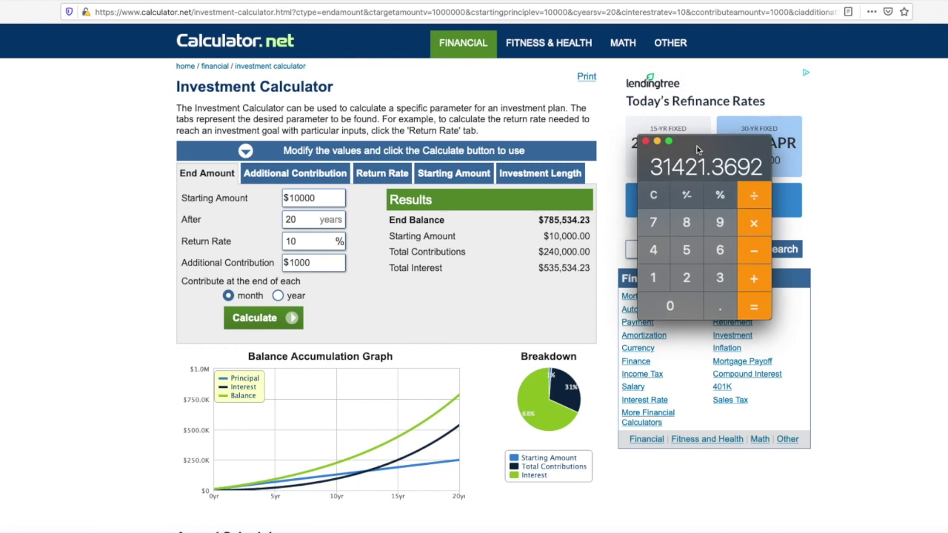
{"action": "left_click_drag", "start_coordinate": [690, 133], "coordinate": [759, 82]}
{"action": "left_click", "coordinate": [321, 200]}
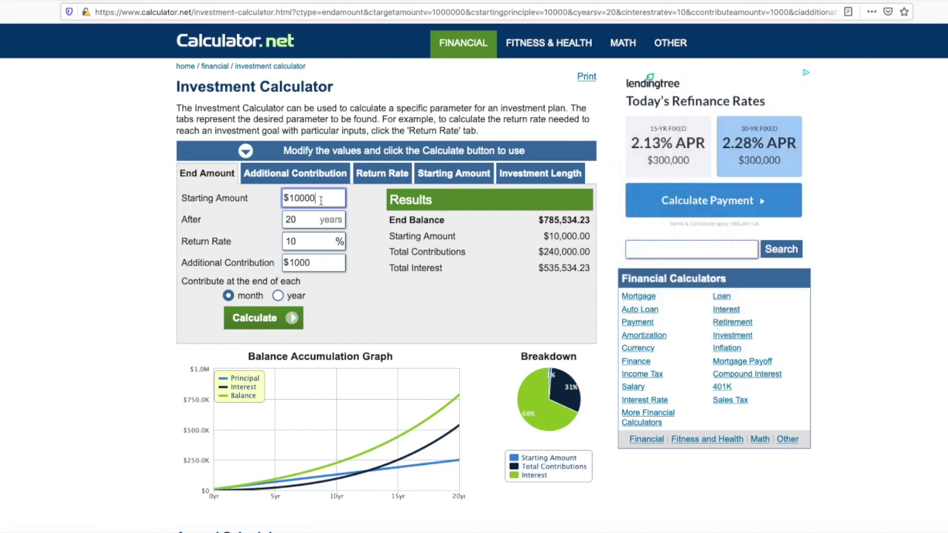
- Make the starting amount $100,000 and recalculate to $1,391,009.22
{"action": "type", "text": "0"}
{"action": "left_click", "coordinate": [280, 319]}
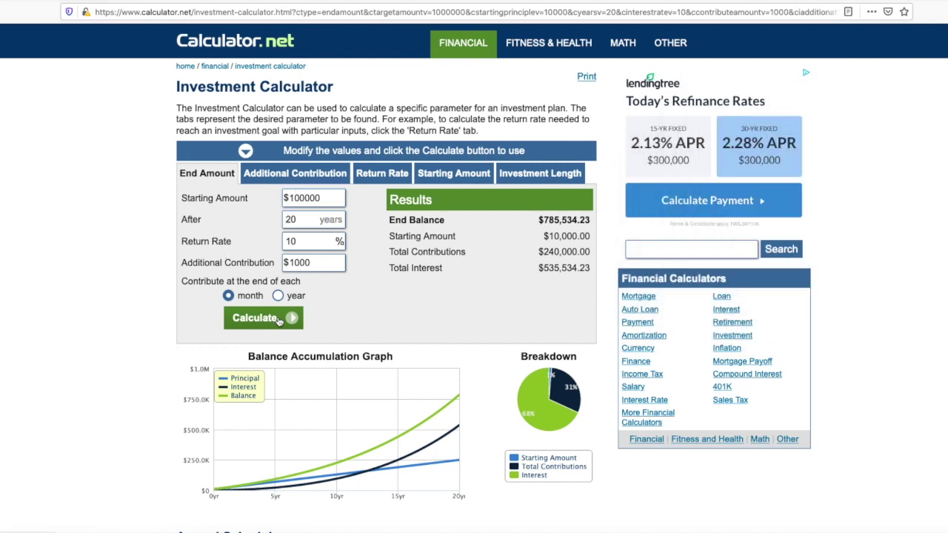
{"action": "left_click", "coordinate": [763, 529]}
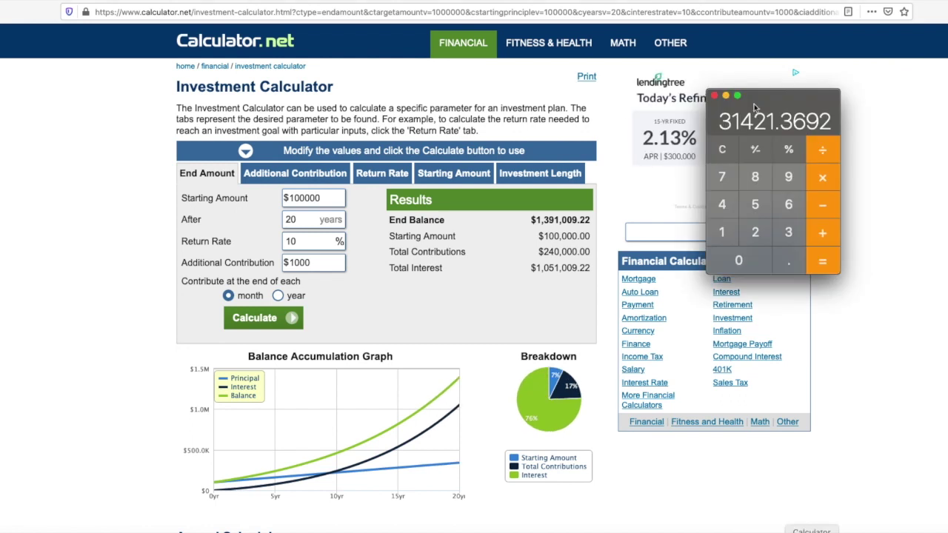
{"action": "left_click", "coordinate": [733, 150]}
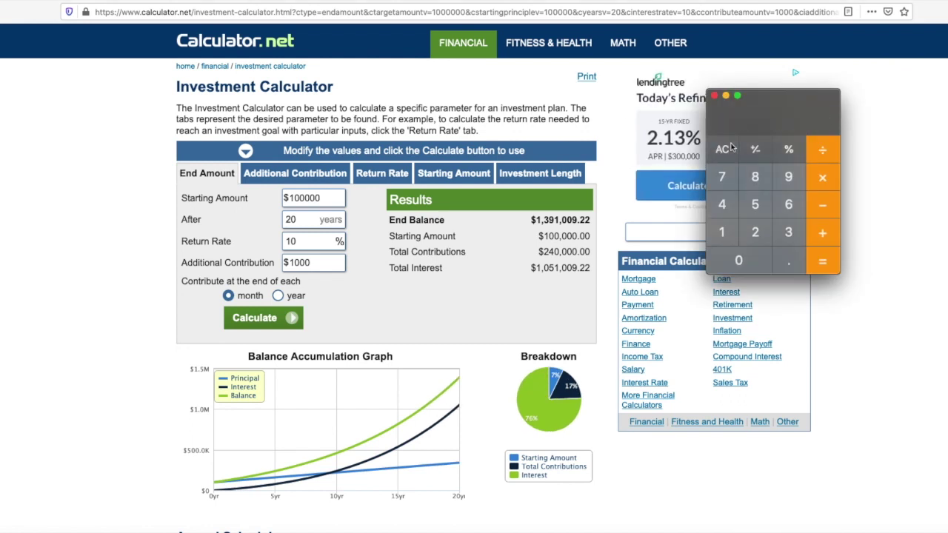
- Enter the 1,391,009.22 end balance into Calculator
{"action": "left_click", "coordinate": [733, 231]}
{"action": "left_click", "coordinate": [788, 232]}
{"action": "left_click", "coordinate": [788, 176]}
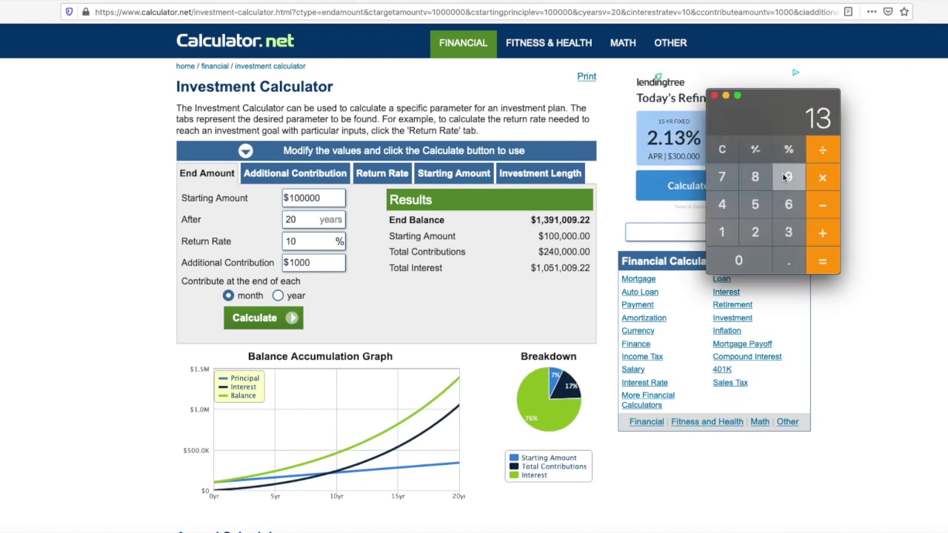
{"action": "left_click", "coordinate": [726, 232]}
{"action": "left_click", "coordinate": [761, 261]}
{"action": "left_click", "coordinate": [761, 261]}
{"action": "left_click", "coordinate": [789, 178]}
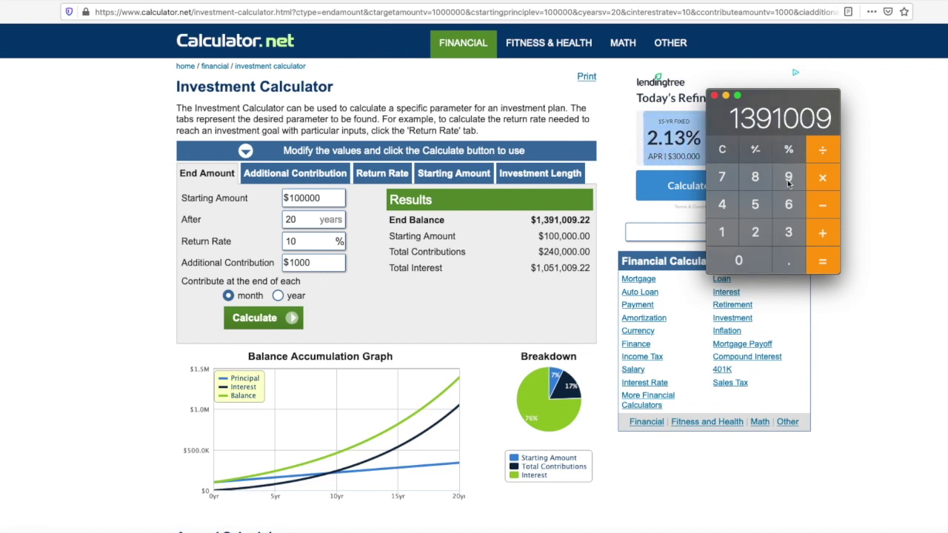
{"action": "left_click", "coordinate": [788, 260]}
{"action": "left_click", "coordinate": [755, 232]}
{"action": "left_click", "coordinate": [755, 232]}
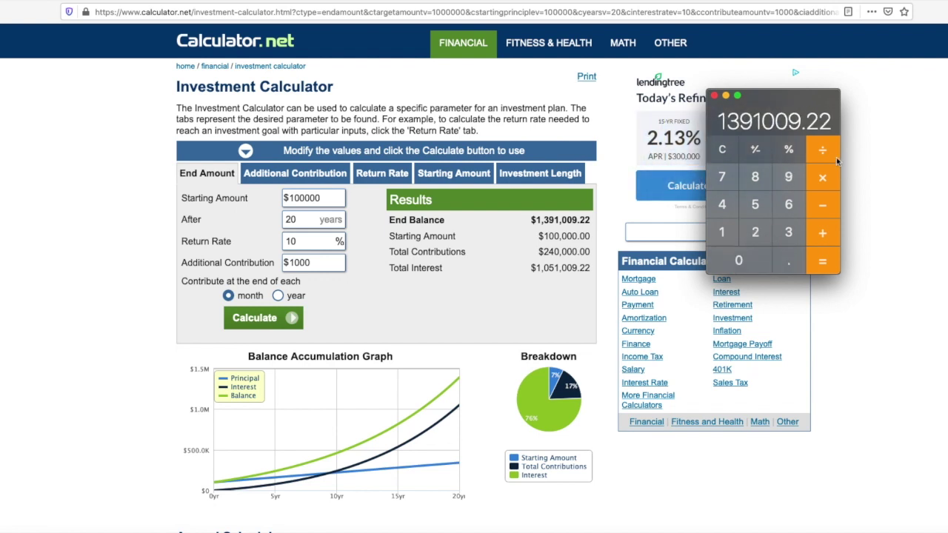
- Multiply it by 0.04 to get 55,640.3688, then close Calculator
{"action": "left_click", "coordinate": [823, 189]}
{"action": "left_click", "coordinate": [789, 260]}
{"action": "left_click", "coordinate": [722, 204]}
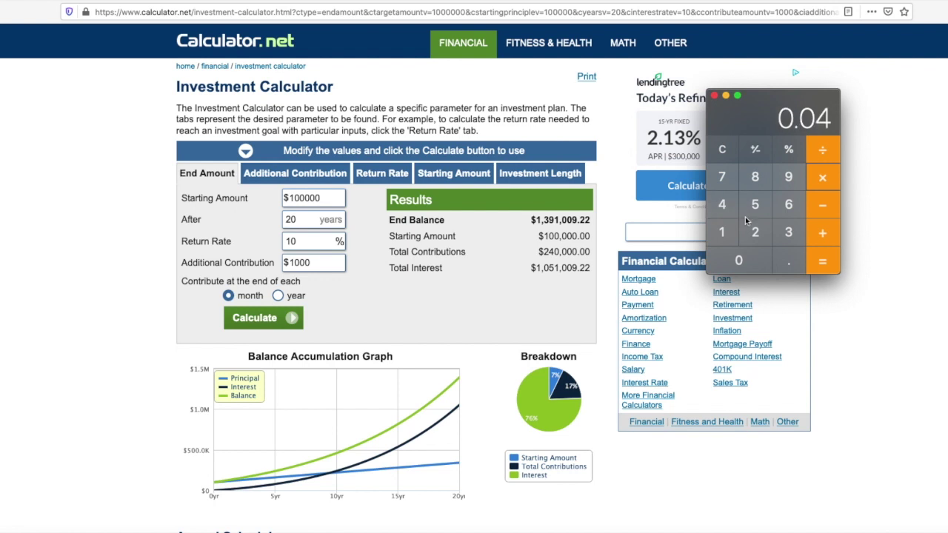
{"action": "left_click", "coordinate": [822, 262]}
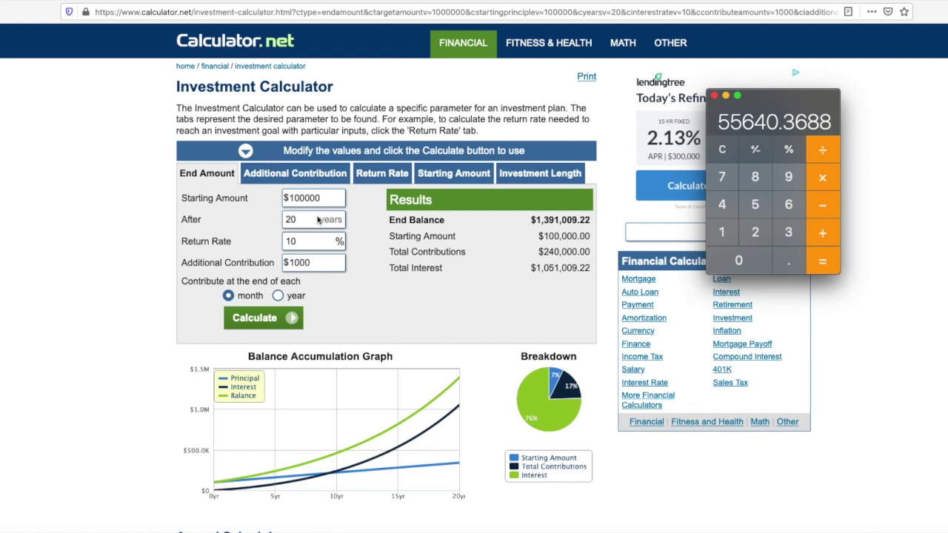
{"action": "left_click", "coordinate": [716, 96]}
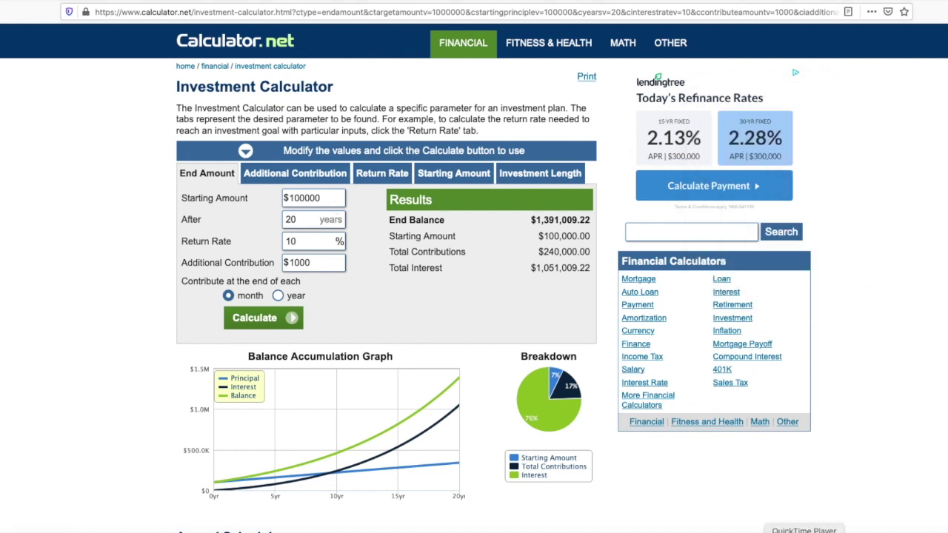
- Show QuickTime Player's Dock menu, leaving the $1,391,009.22 twenty-year result on screen
{"action": "right_click", "coordinate": [828, 528]}
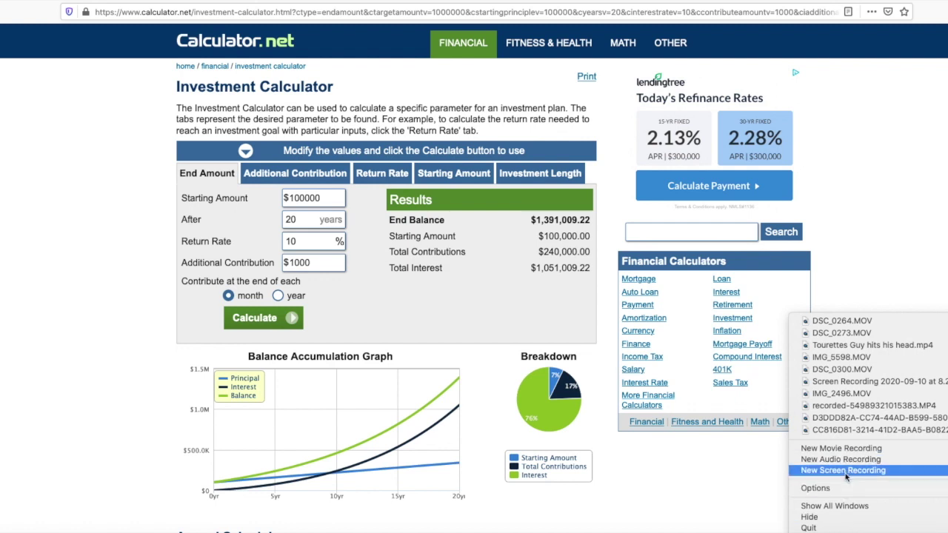